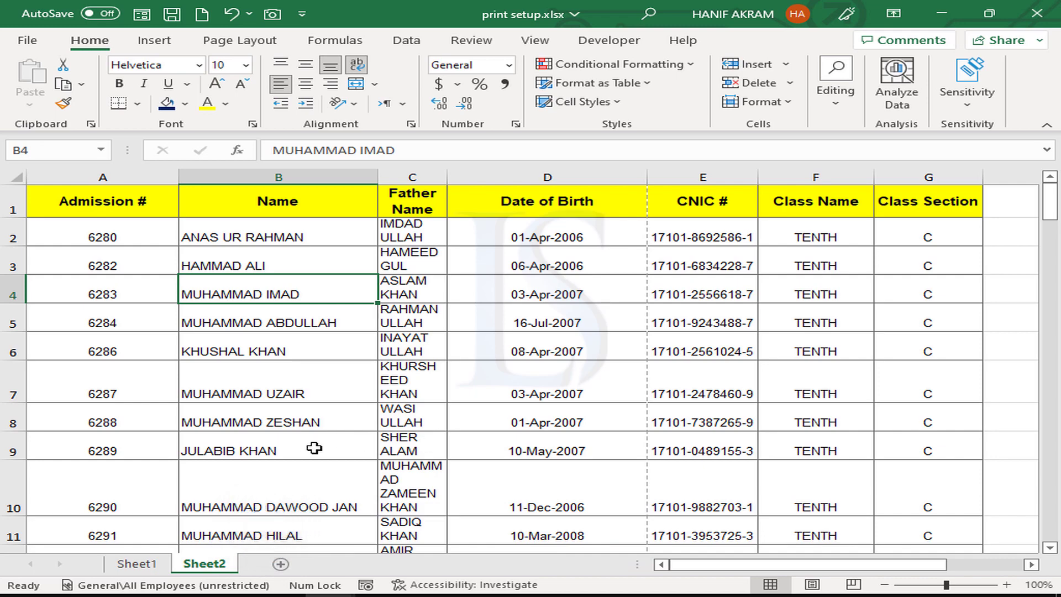
Step: Examine the pages of Sheet2 in the print preview and return to the worksheet
key(ctrl+p)
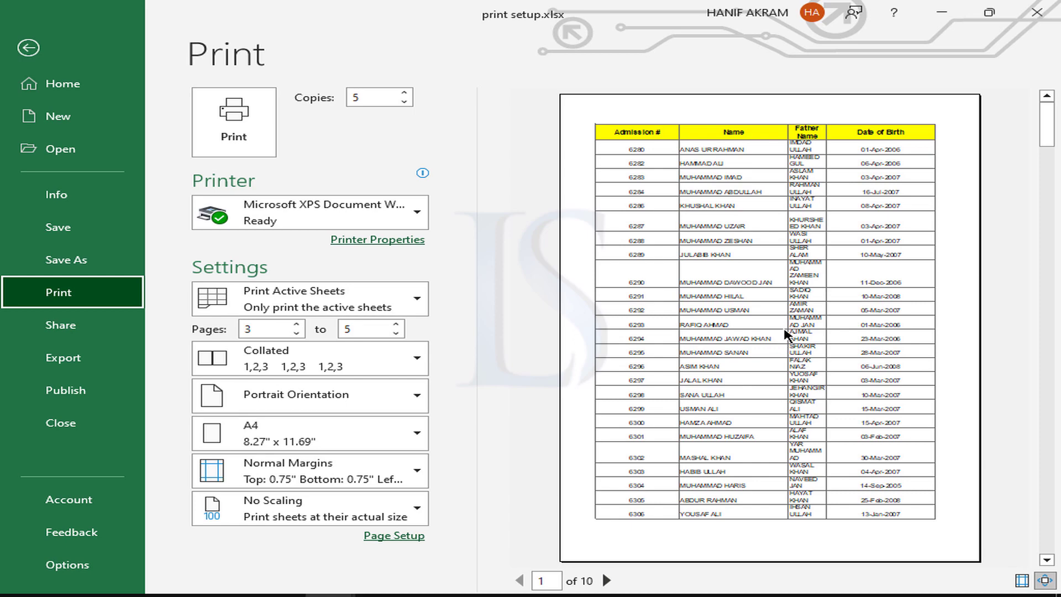
scroll(784, 334, down, 6)
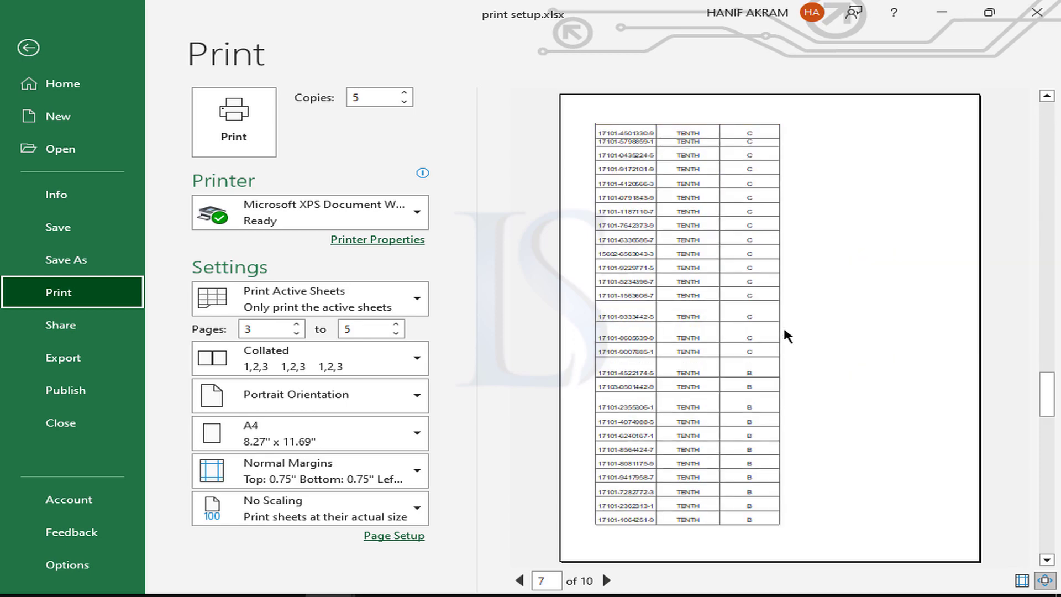
scroll(708, 261, up, 4)
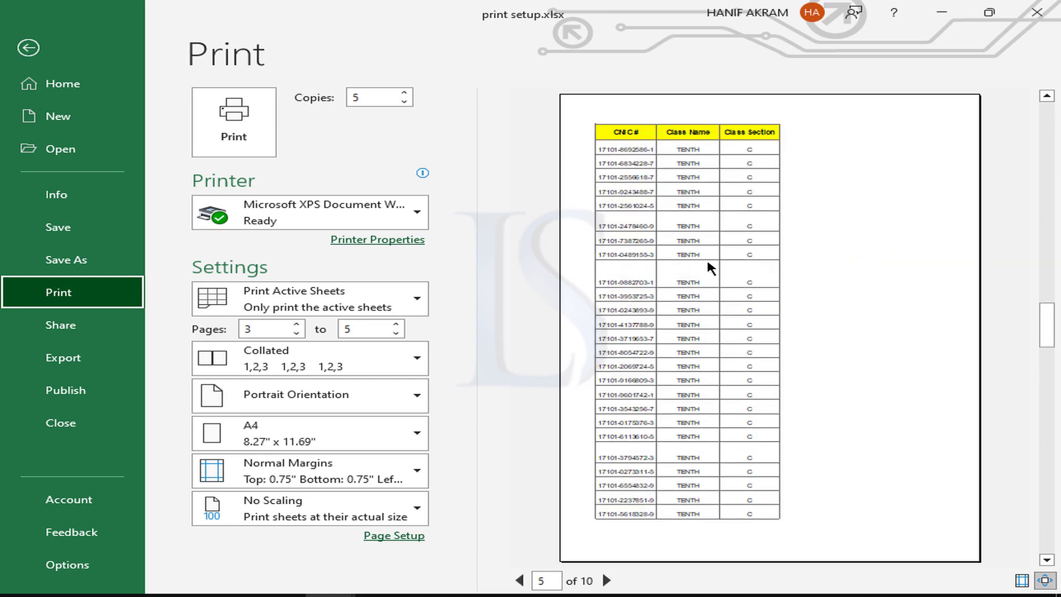
scroll(706, 260, up, 2)
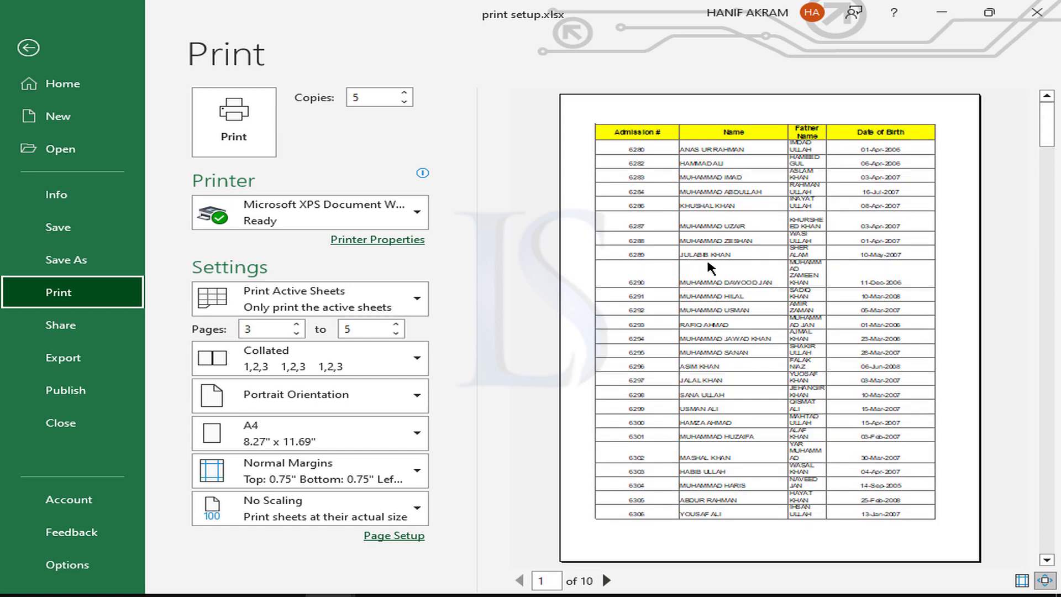
scroll(707, 261, down, 4)
scroll(709, 268, down, 2)
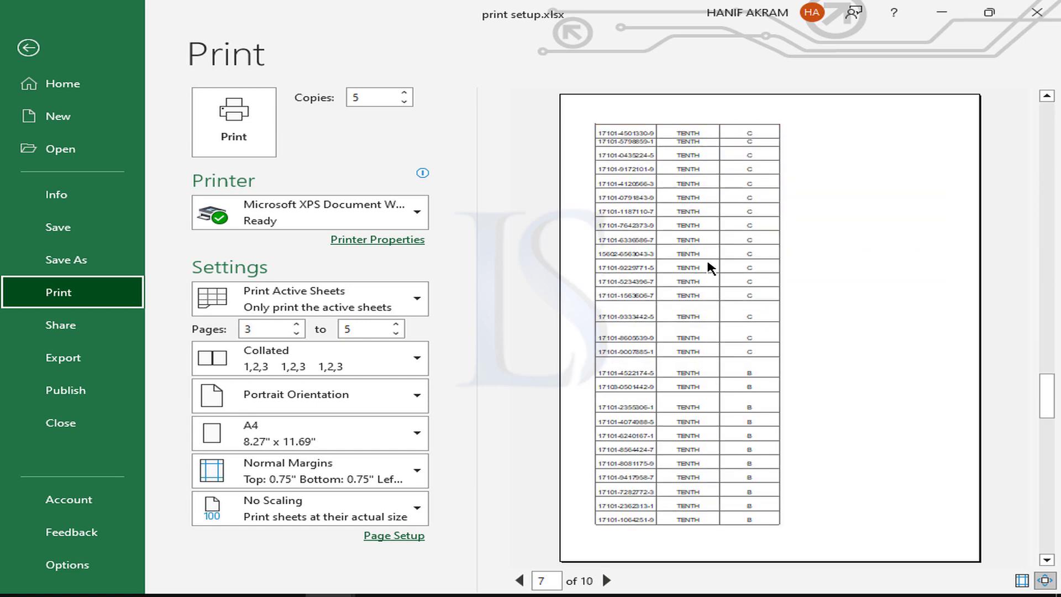
key(Escape)
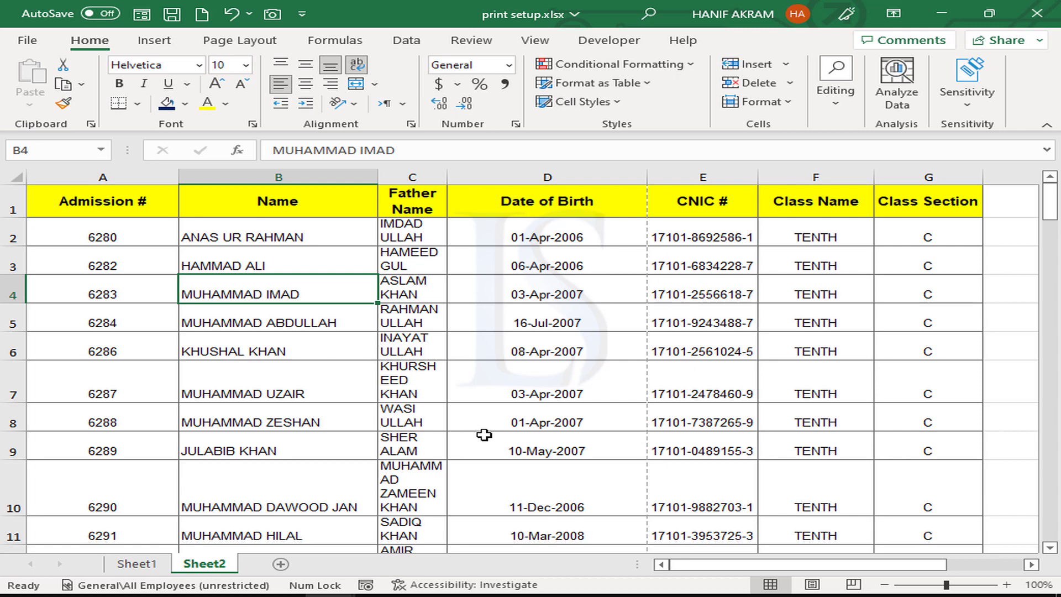
scroll(484, 435, down, 2)
scroll(483, 433, up, 2)
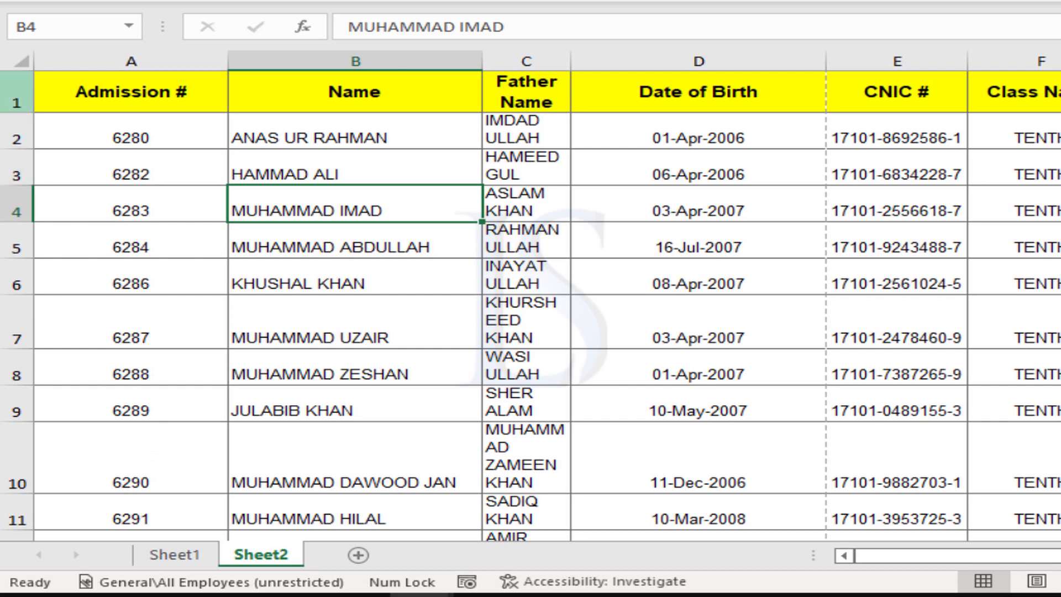
Step: Select the entire sheet and autofit all column widths to their contents
click(19, 55)
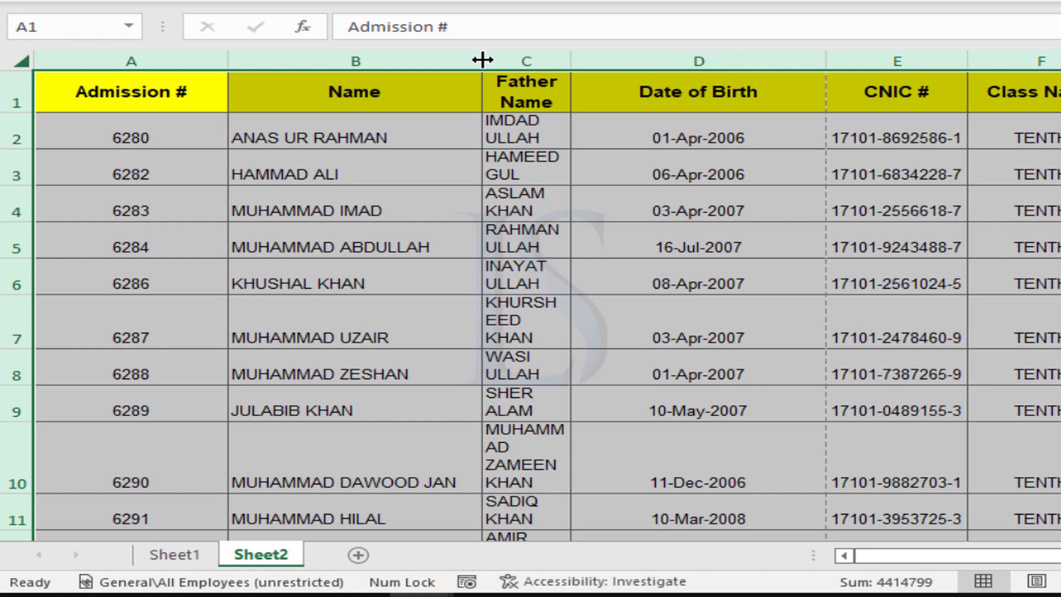
drag(482, 60, 670, 62)
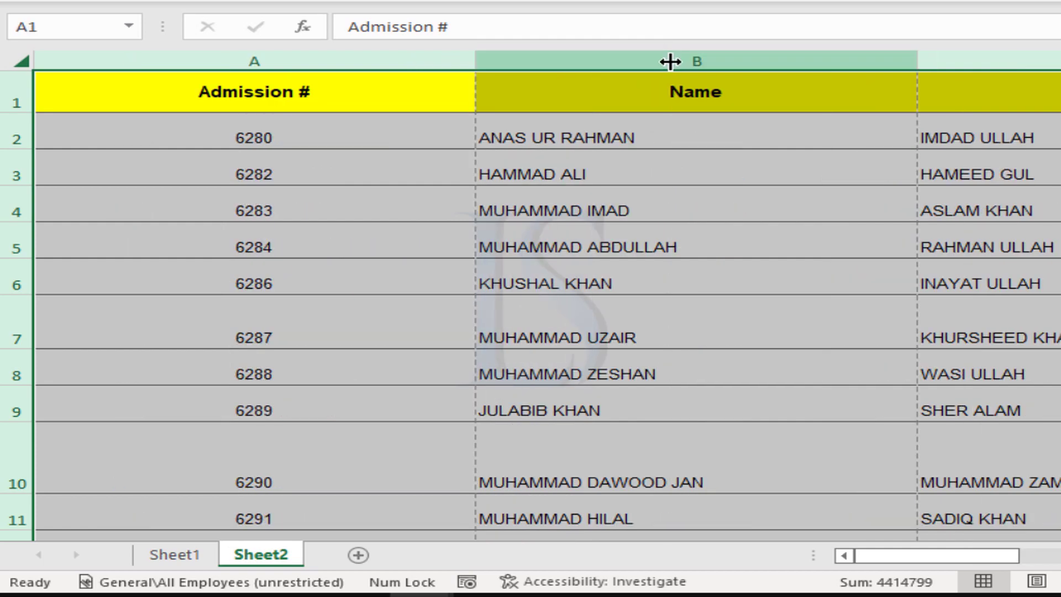
drag(862, 557, 716, 551)
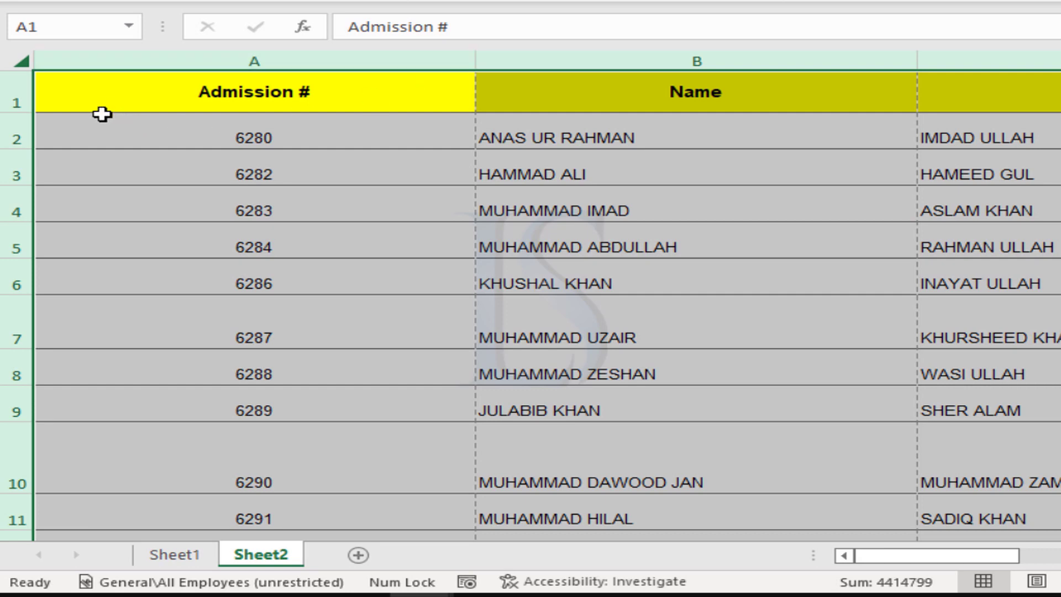
double_click(480, 61)
Step: Autofit the height of all rows in the sheet, then deselect by selecting cell B12
scroll(205, 328, down, 1)
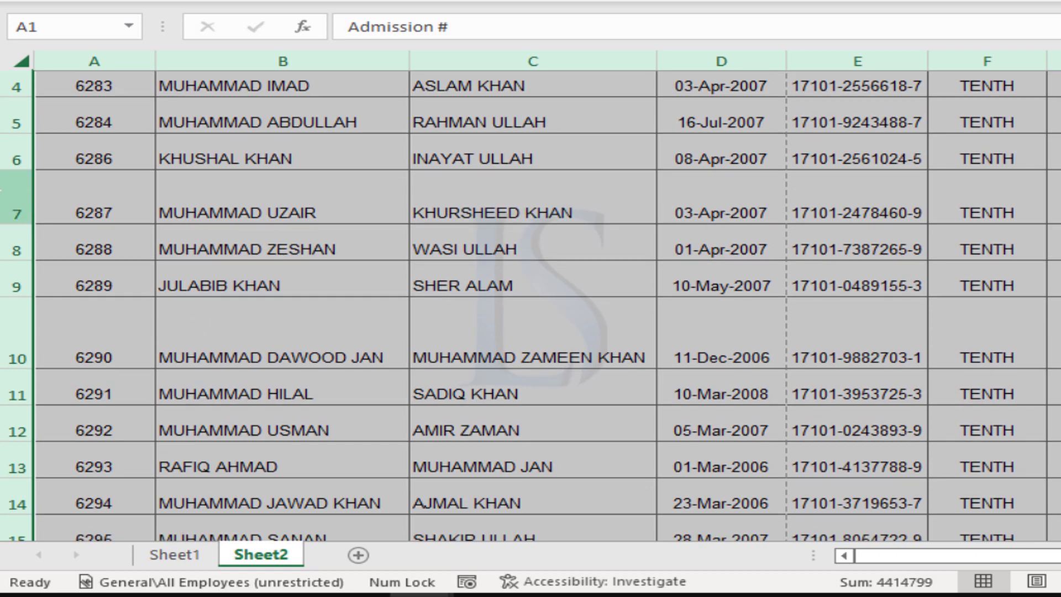
scroll(210, 326, down, 4)
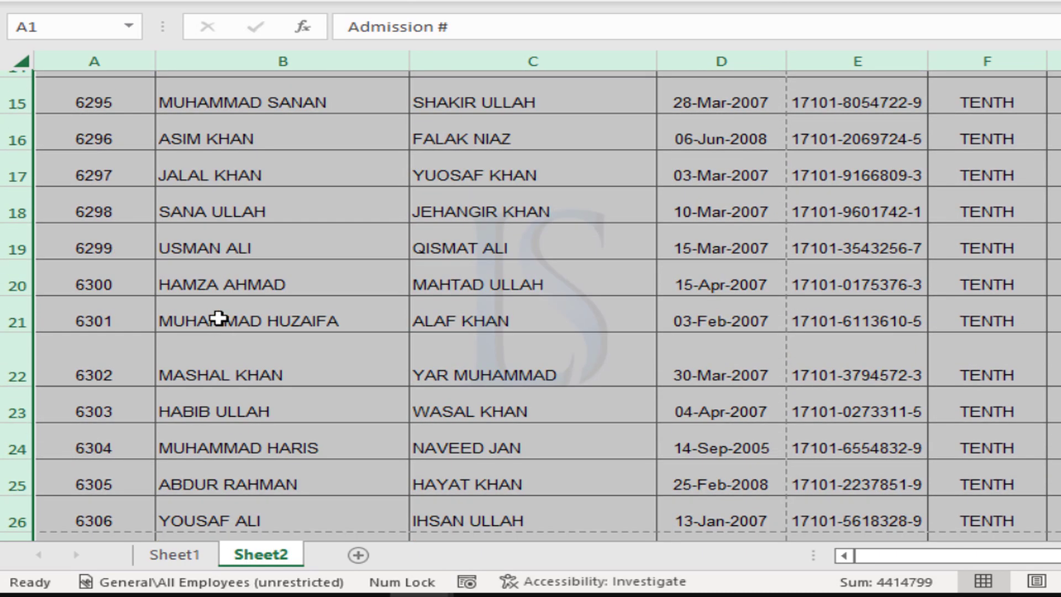
scroll(221, 315, up, 3)
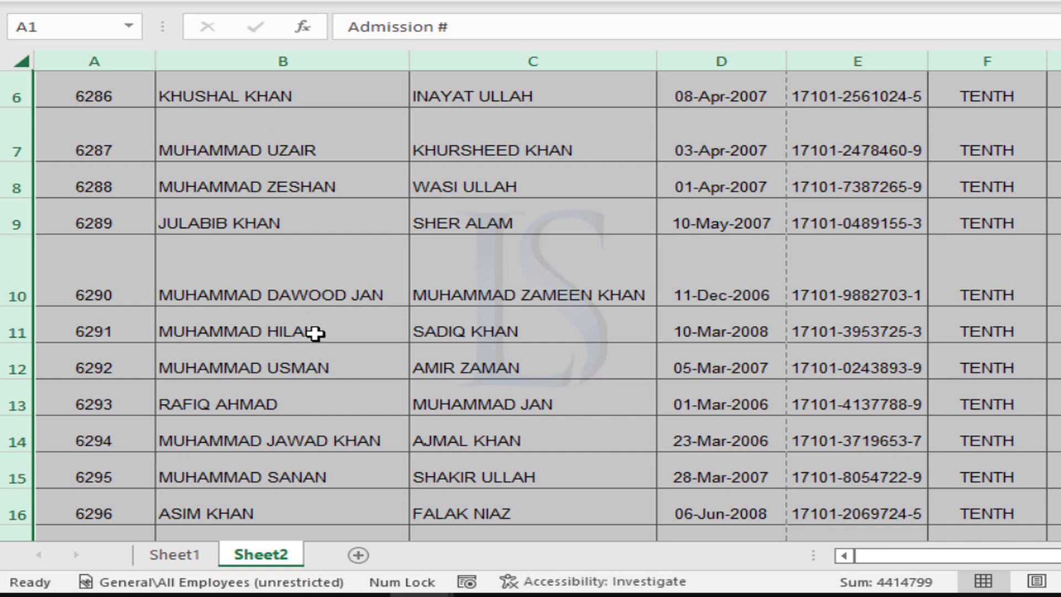
scroll(315, 333, down, 2)
scroll(230, 395, down, 1)
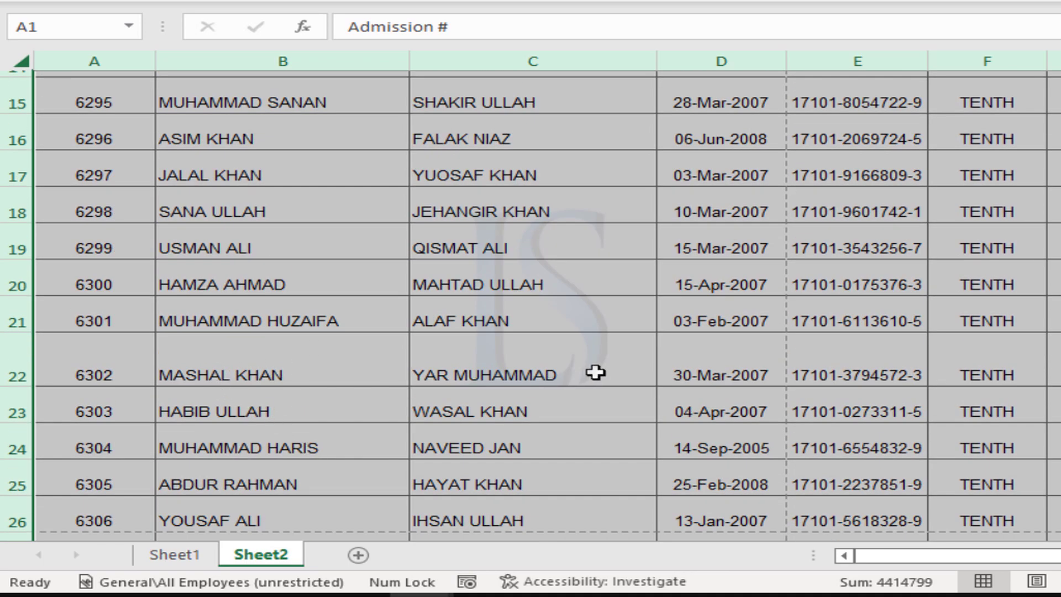
scroll(400, 378, up, 2)
scroll(400, 378, up, 3)
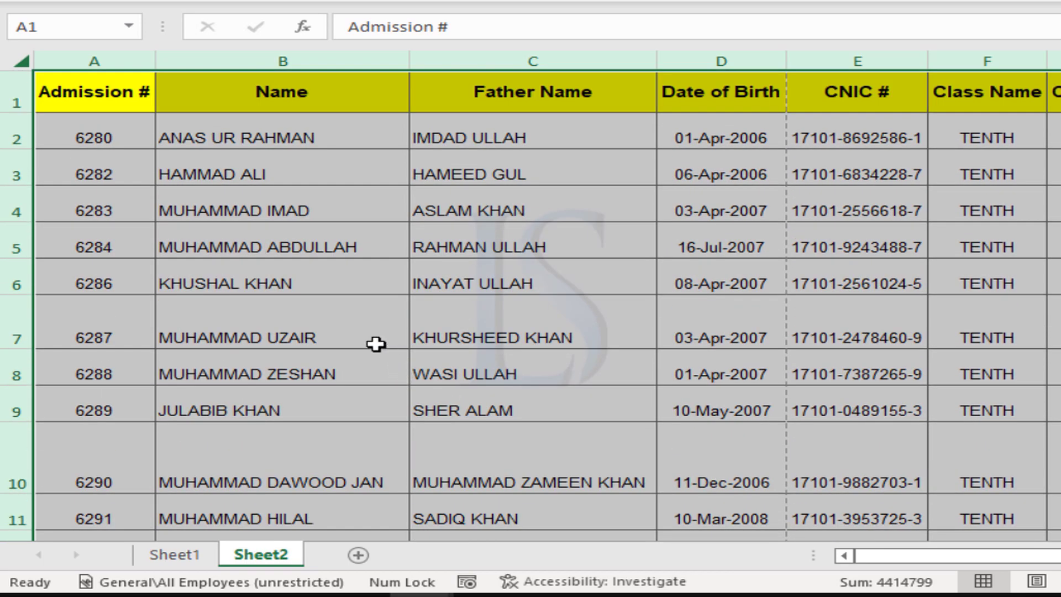
double_click(16, 185)
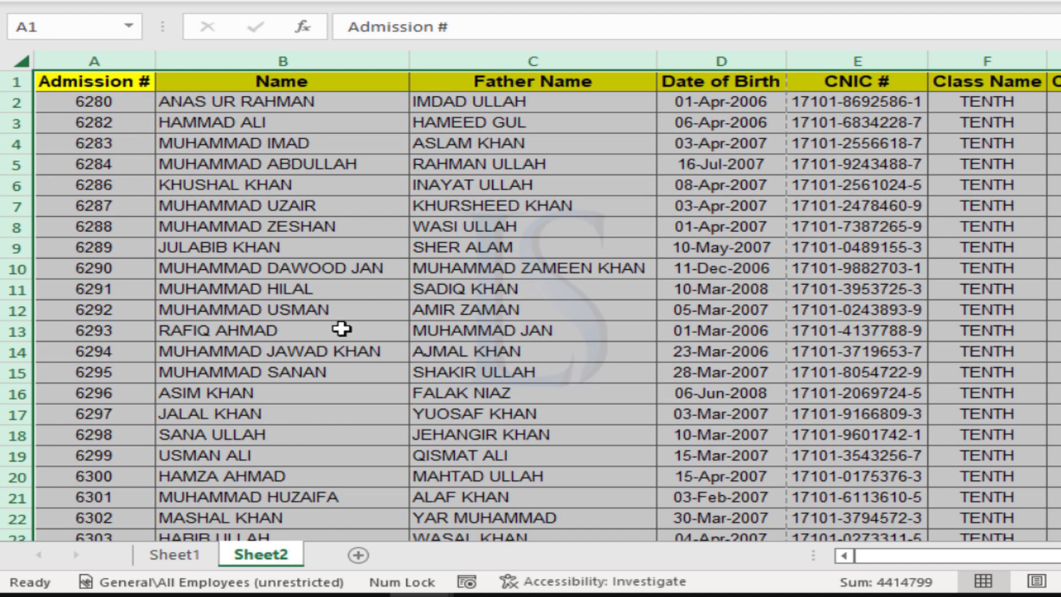
click(348, 308)
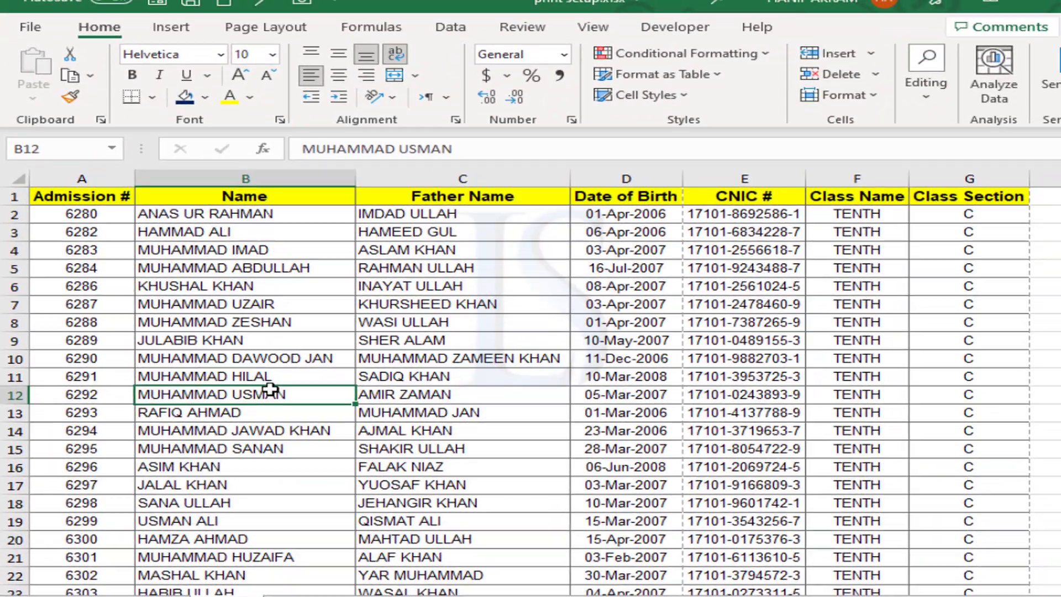
Step: Open the print settings for the workbook and set the number of copies to 6
click(32, 27)
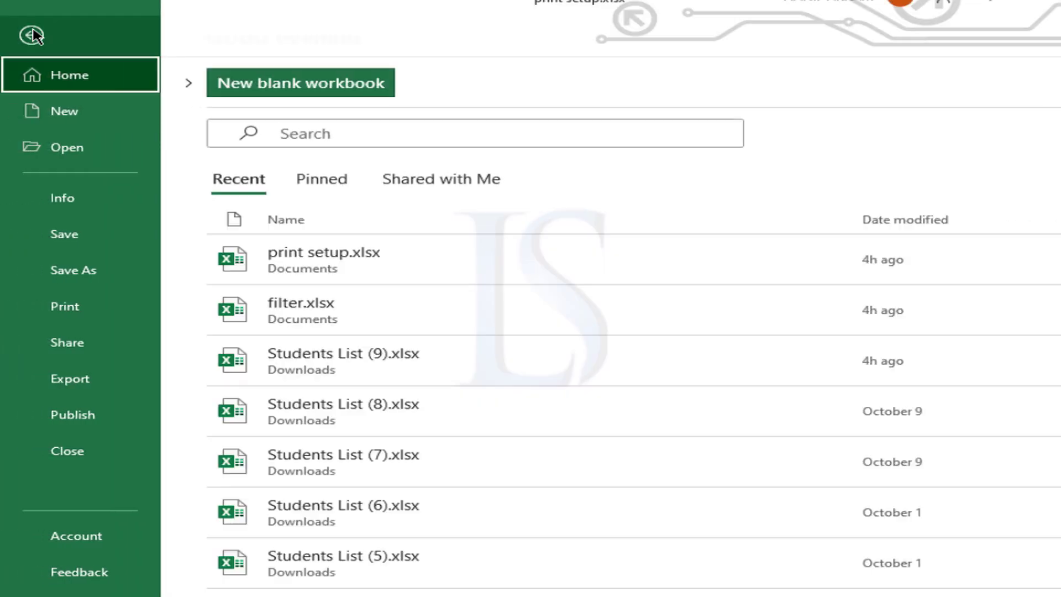
click(64, 308)
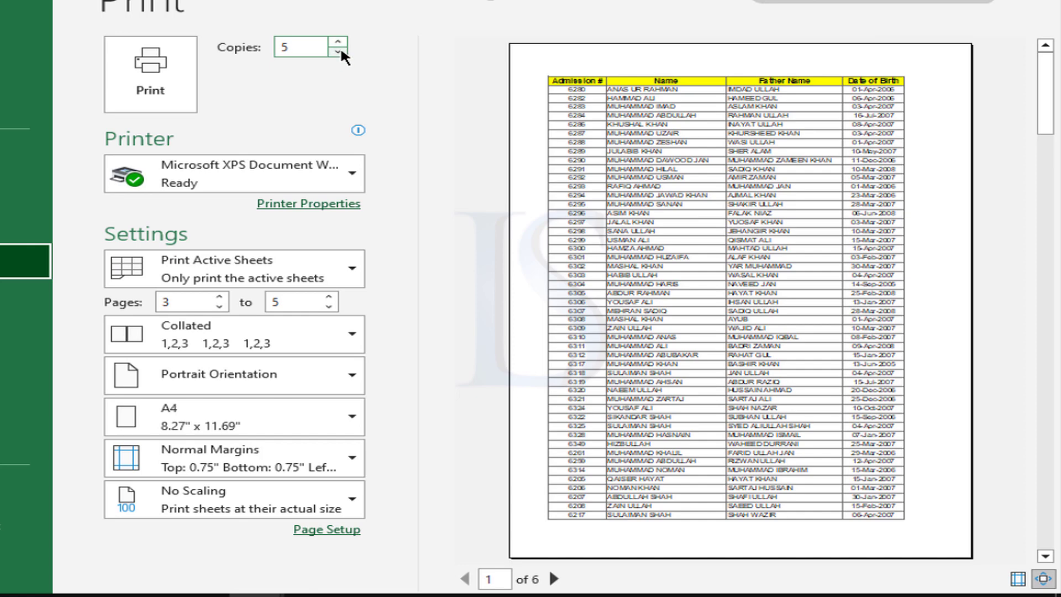
double_click(284, 47)
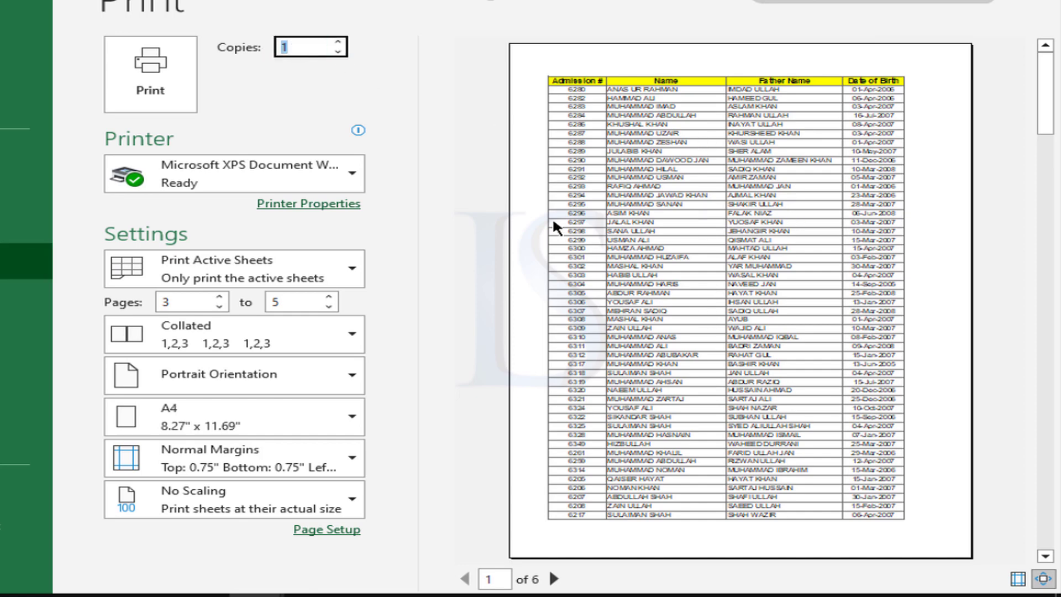
click(341, 42)
click(341, 42)
click(340, 42)
click(339, 42)
click(291, 48)
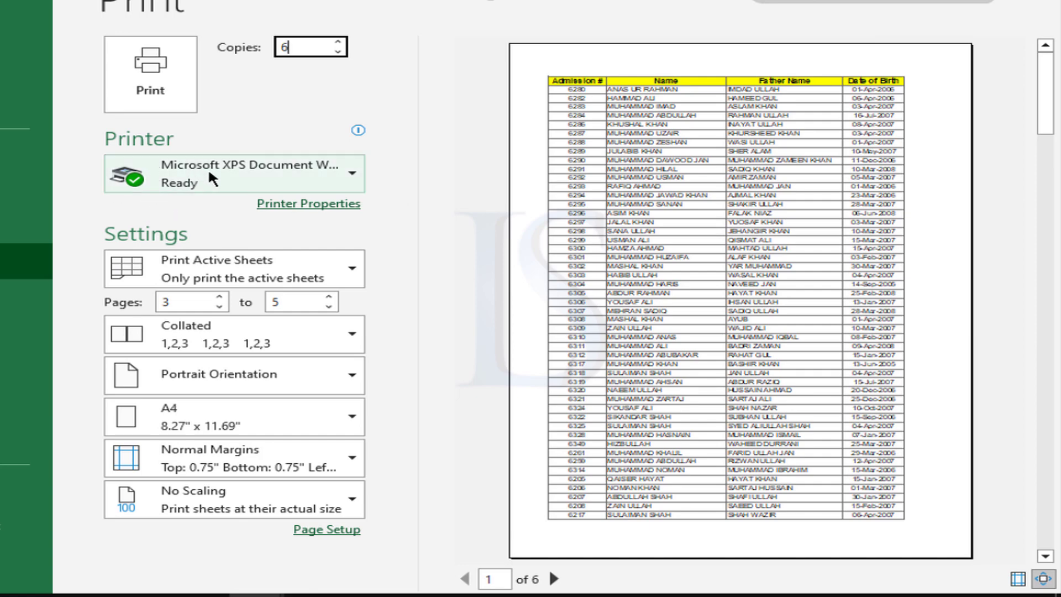
Step: Choose Microsoft XPS Document Writer as the printer and Print Active Sheets as the content to print
click(300, 176)
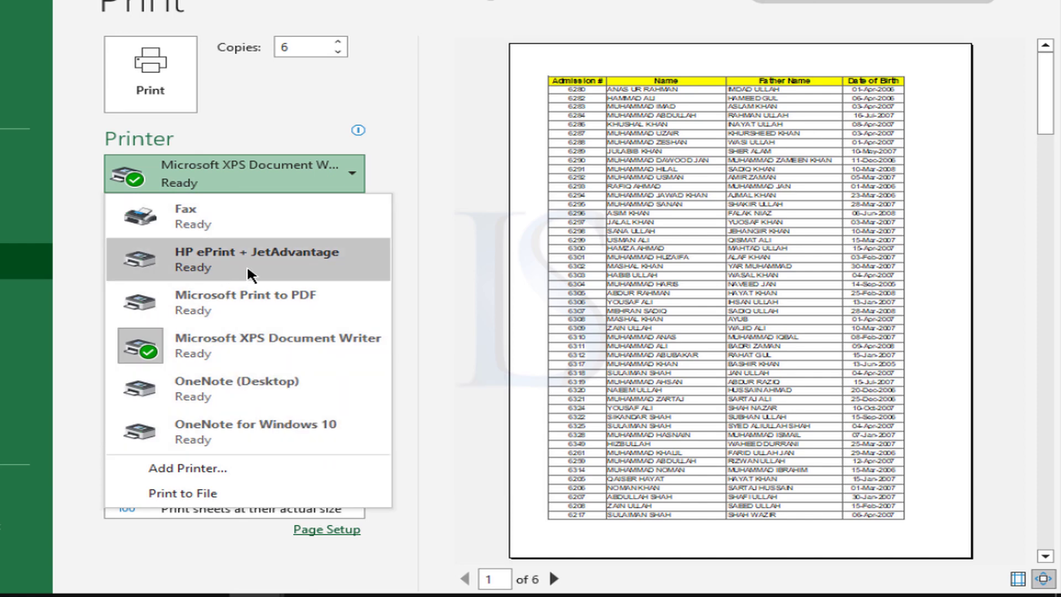
click(217, 343)
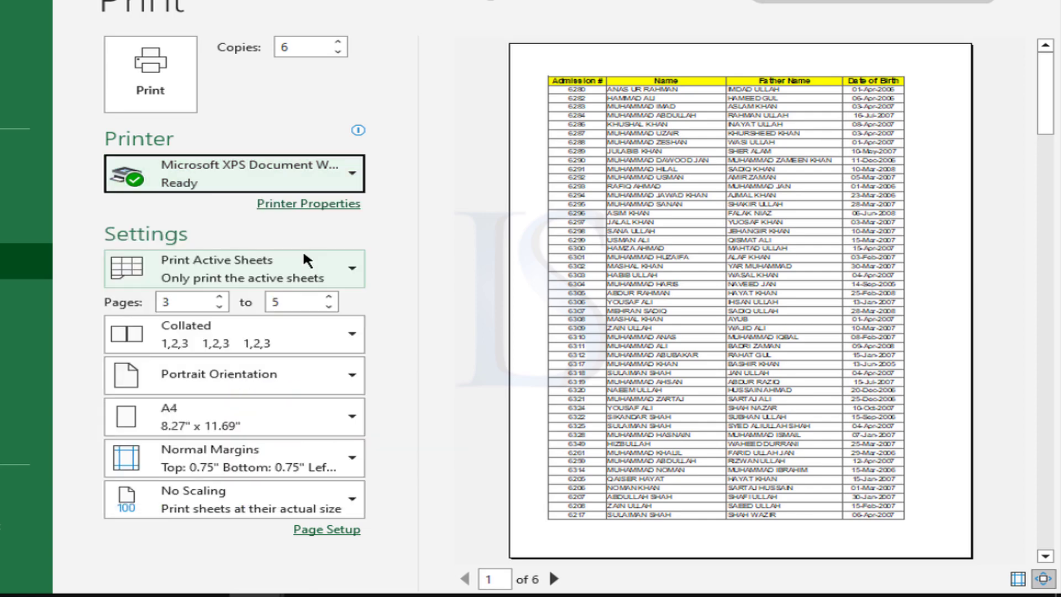
click(301, 267)
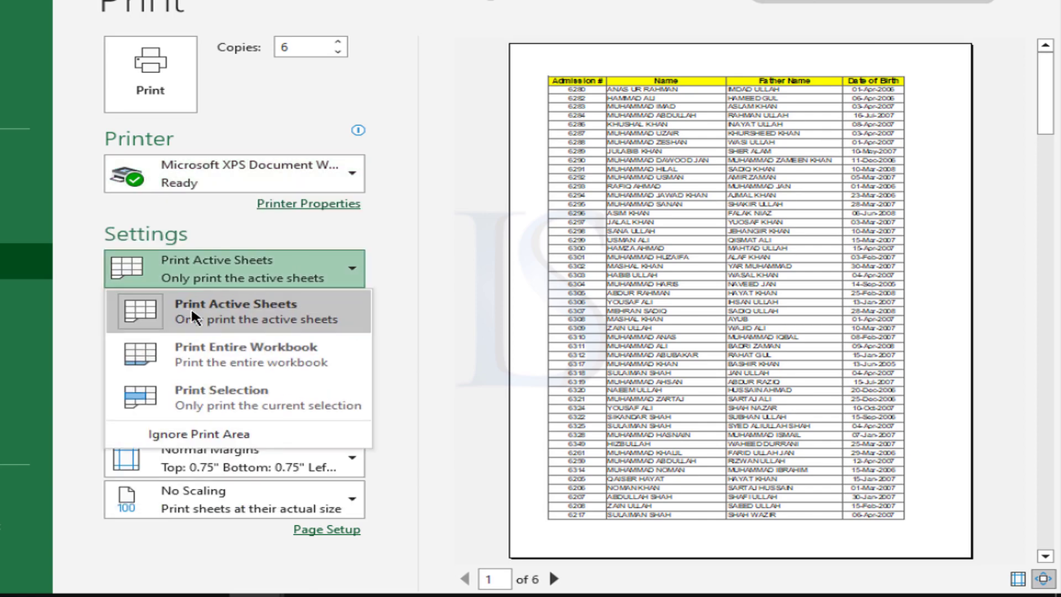
click(287, 307)
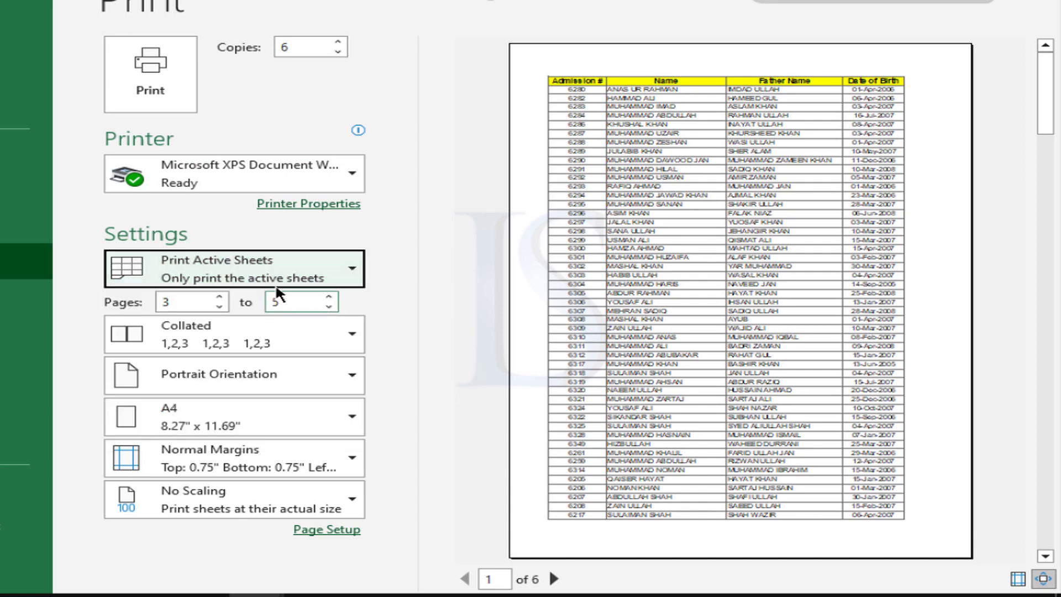
Step: Set the print content to Print Entire Workbook
click(276, 260)
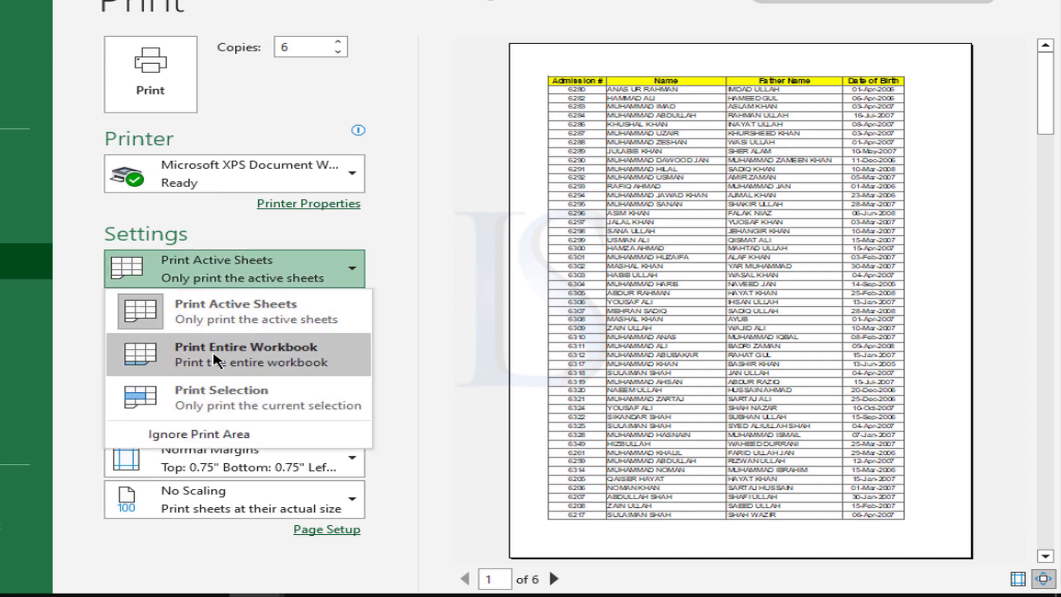
click(287, 351)
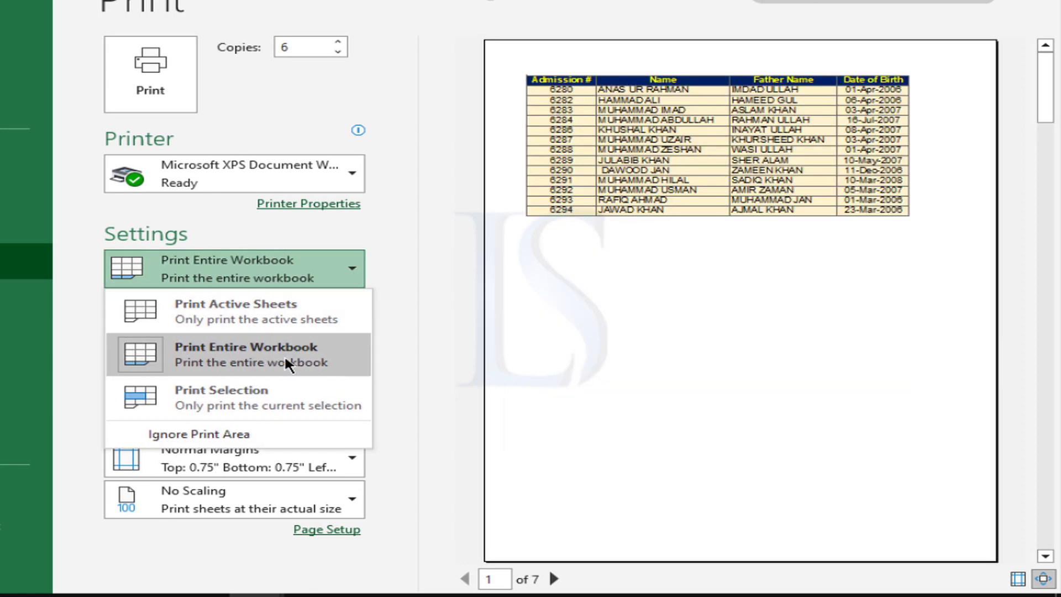
click(282, 269)
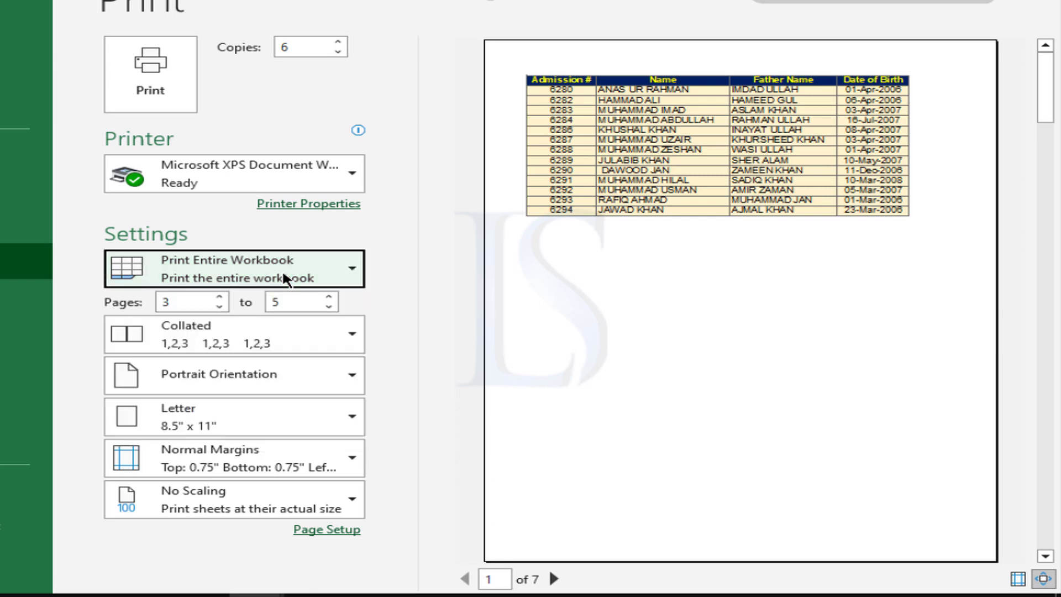
Step: Set the print content to Print Selection and return to the worksheet
click(281, 268)
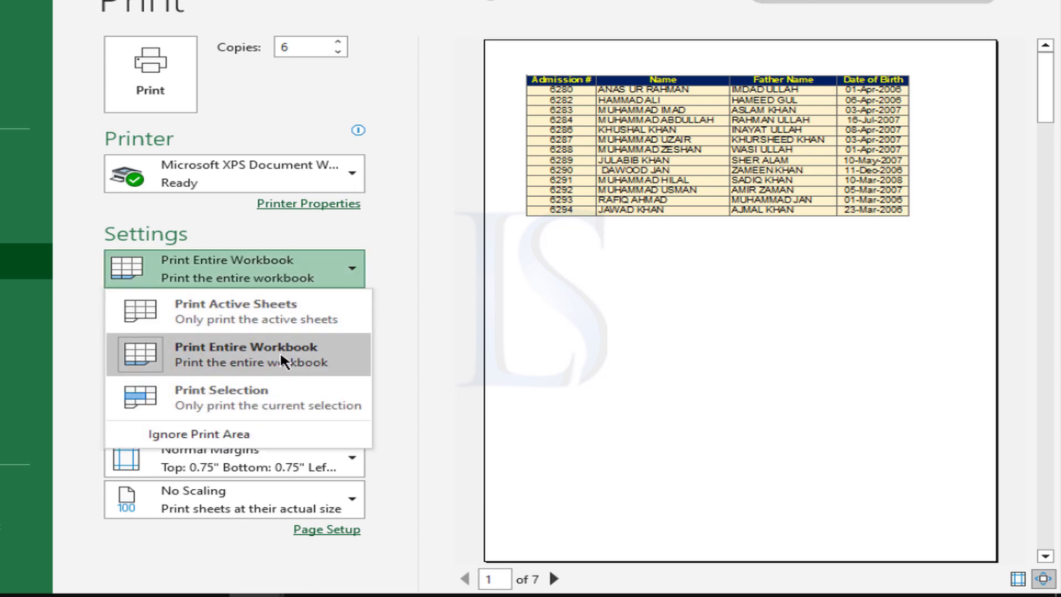
click(250, 398)
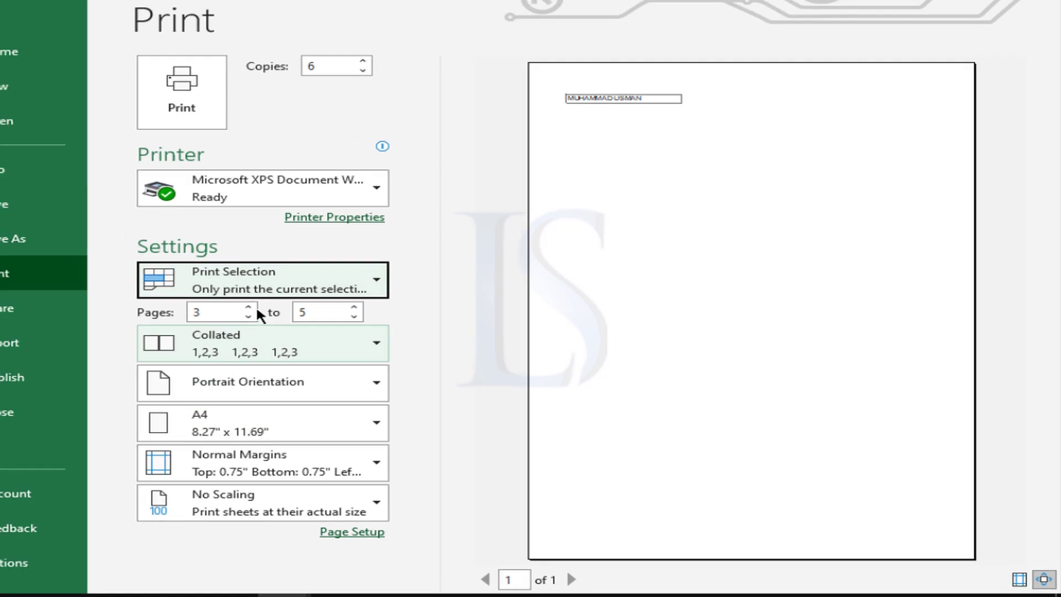
click(28, 46)
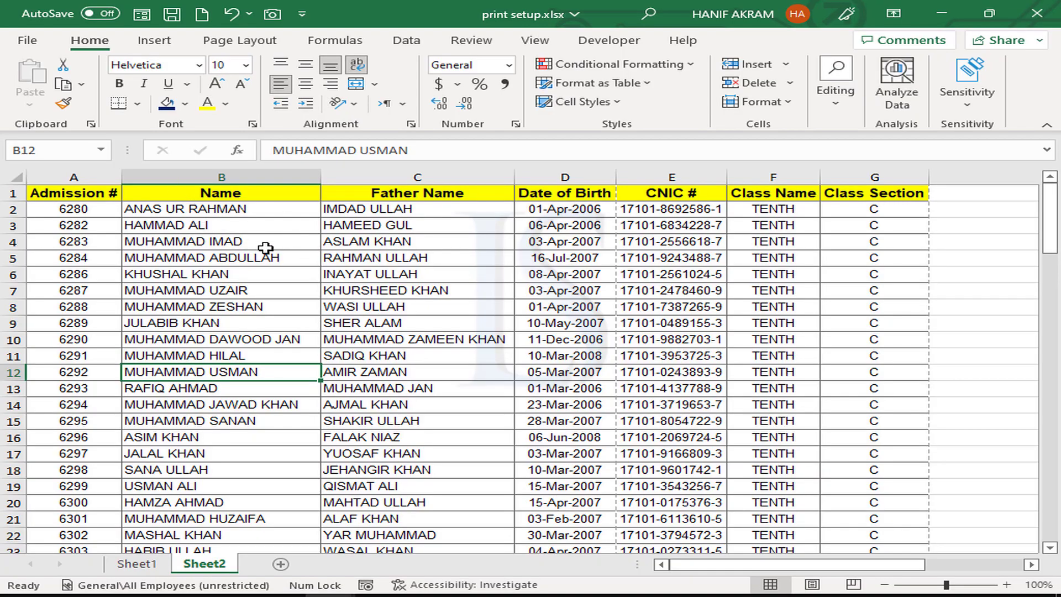
Step: Select the cell range A1:E16 on Sheet2
drag(172, 194, 860, 419)
click(672, 420)
drag(107, 191, 647, 439)
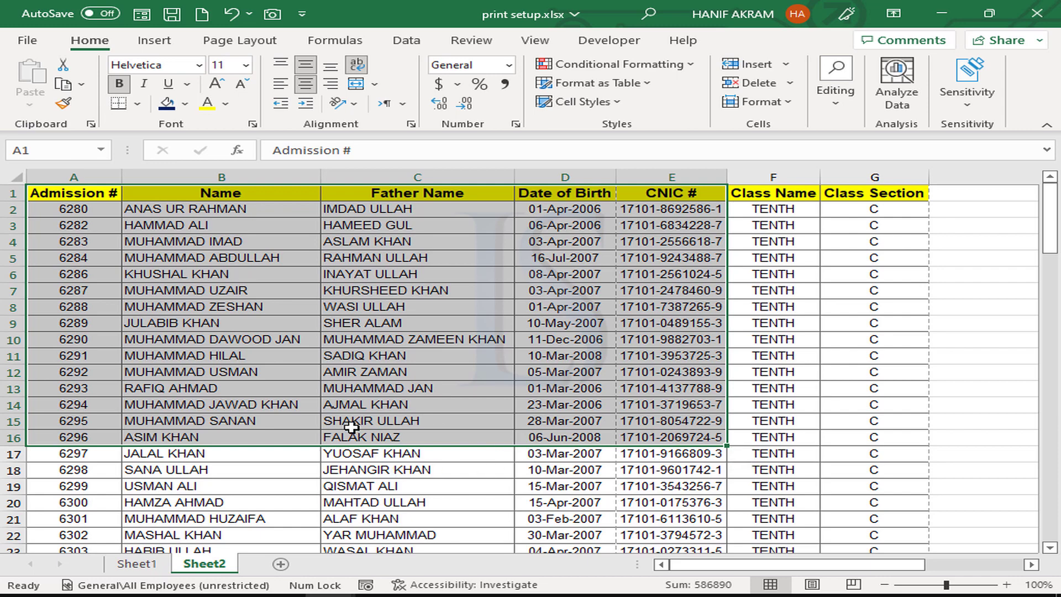
Step: Open the print settings and choose Print Selection for the selected A1:E16 range
click(27, 41)
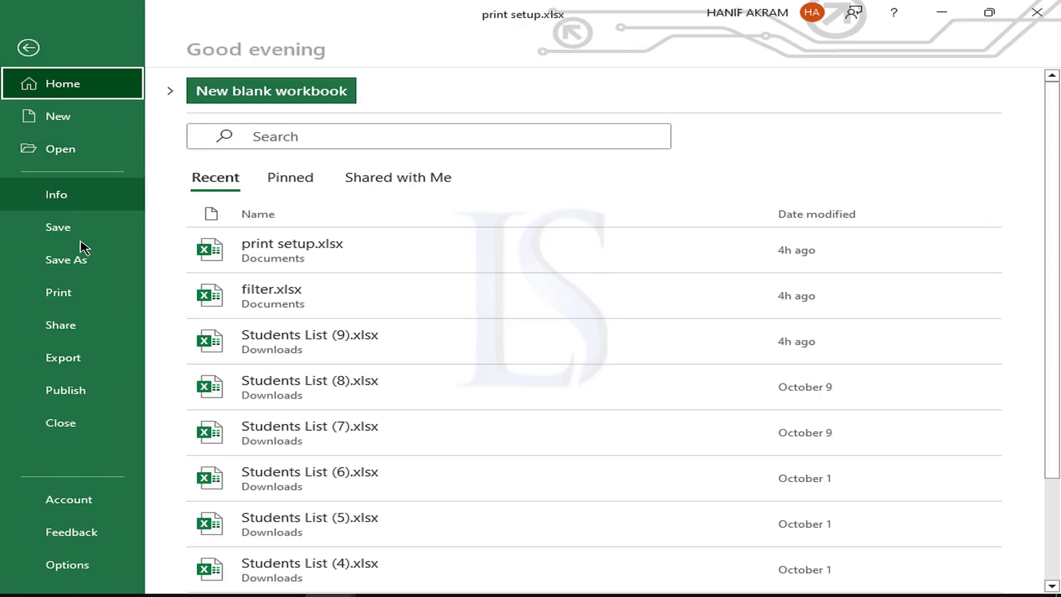
click(59, 299)
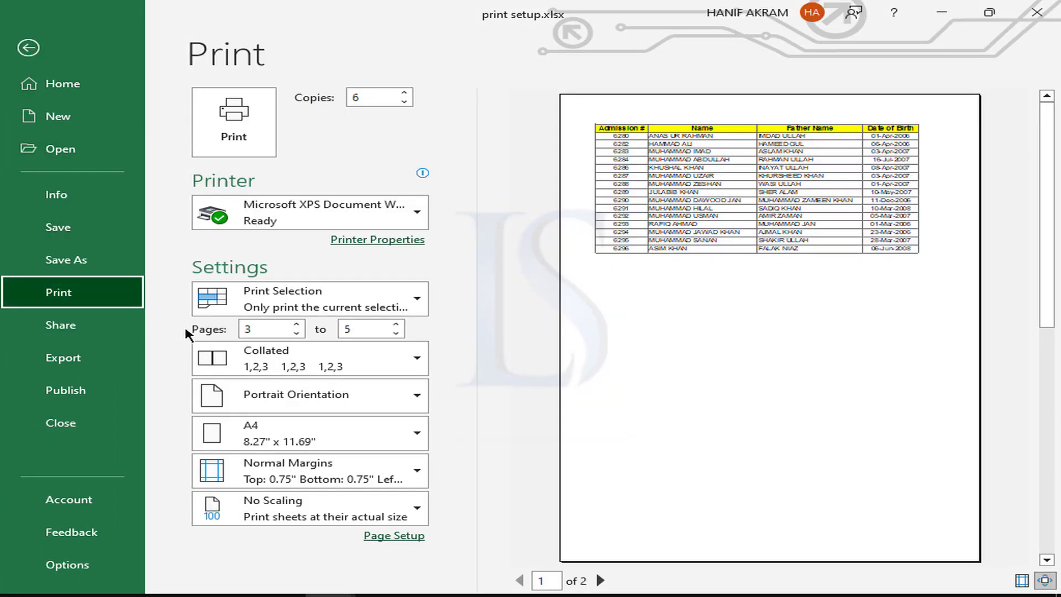
click(302, 302)
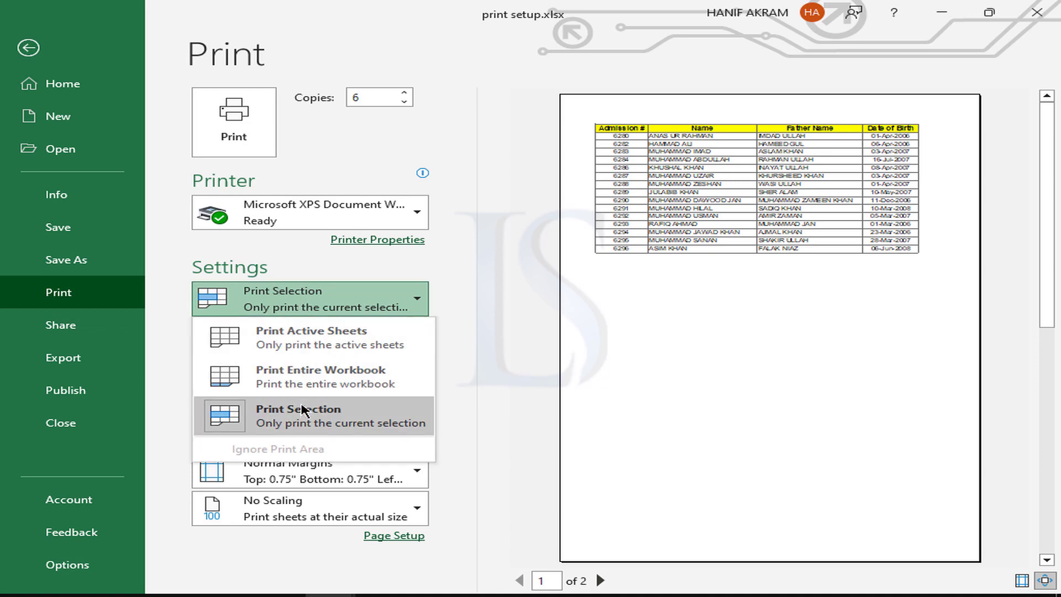
click(303, 414)
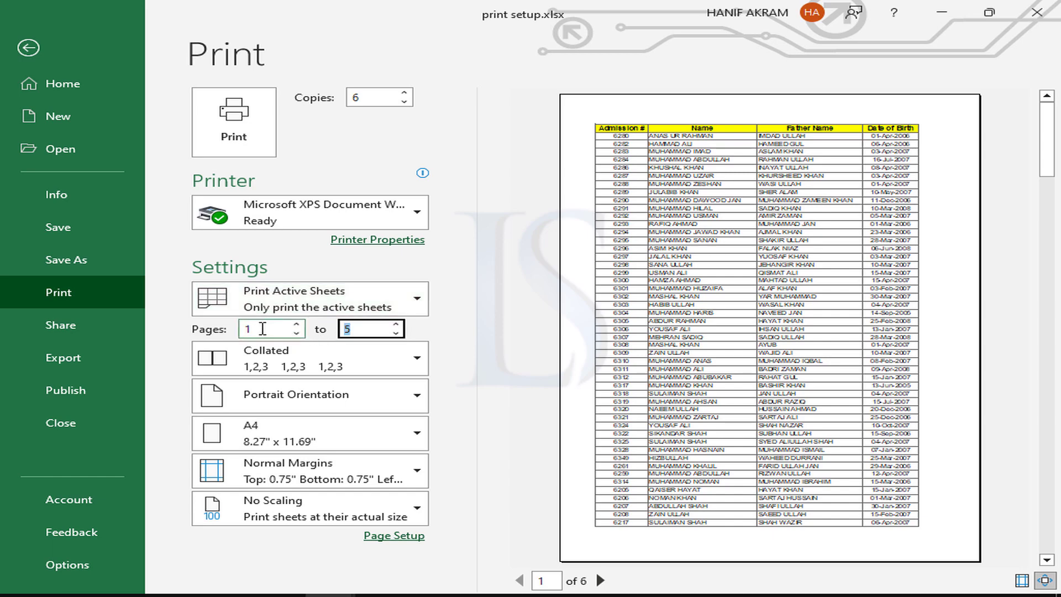
Step: Set the print range to pages 5 to 5 and the number of copies to 5
drag(260, 329, 242, 331)
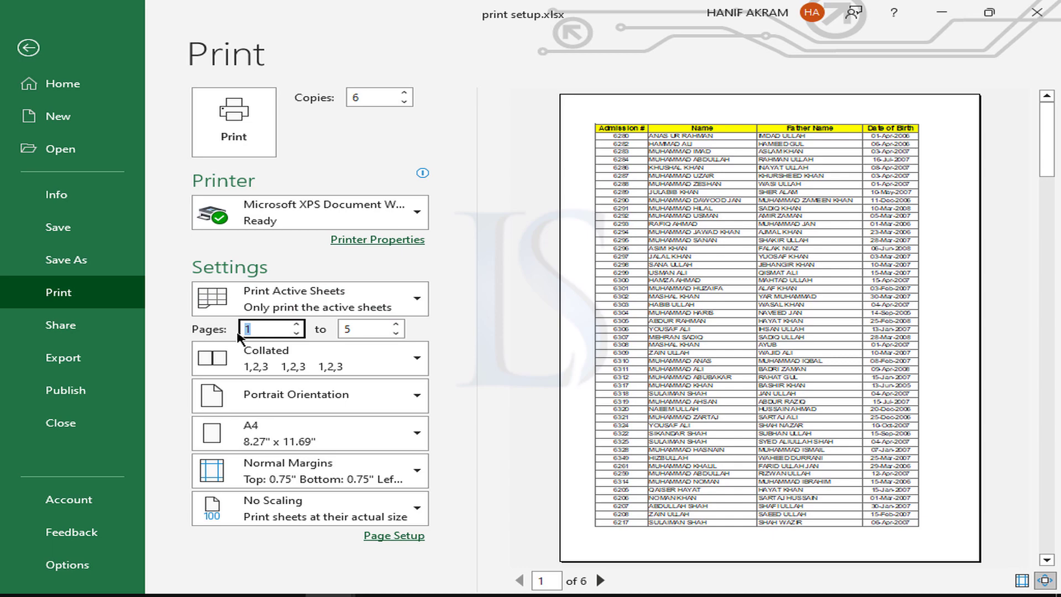
text(5)
click(286, 367)
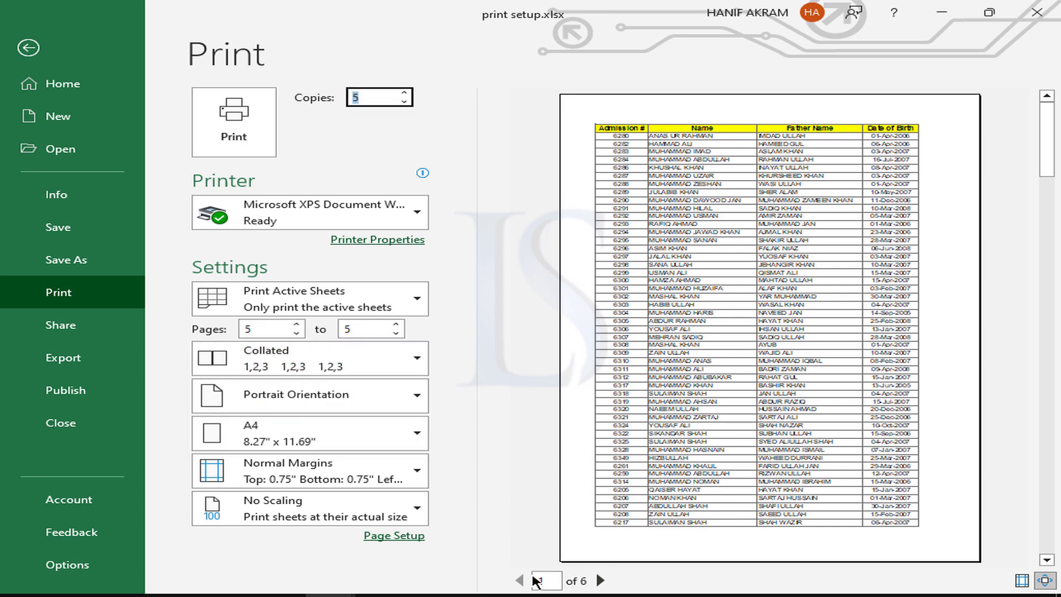
click(476, 138)
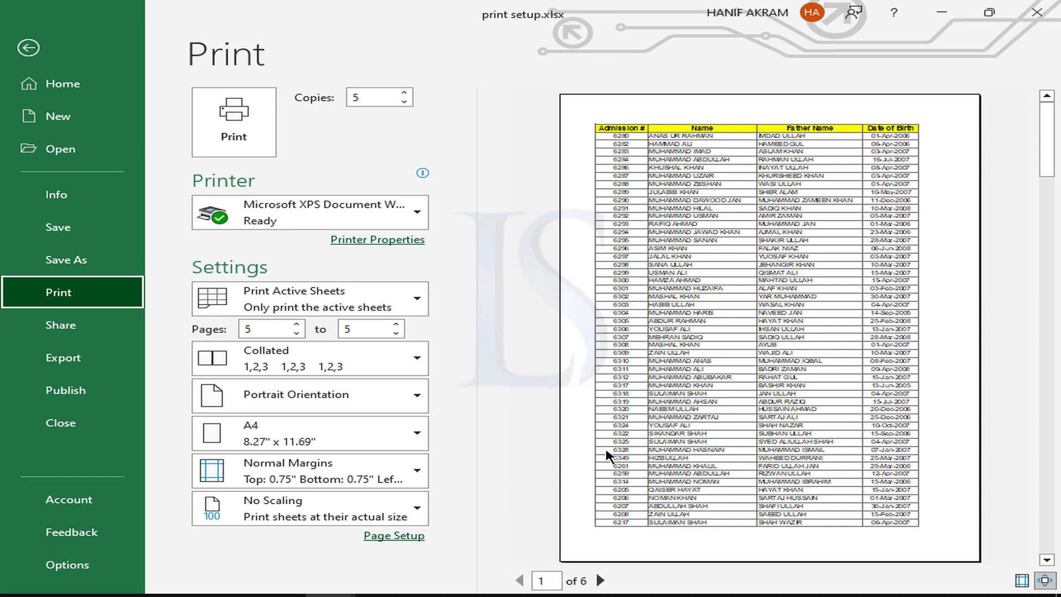
Step: Set the collation of the printed copies to Uncollated
click(280, 363)
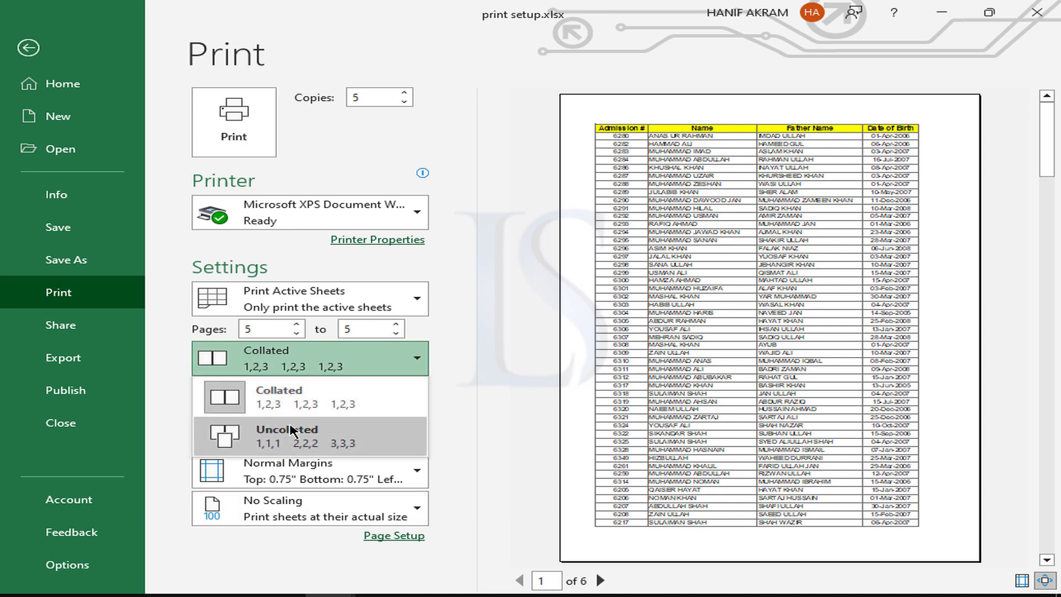
click(289, 432)
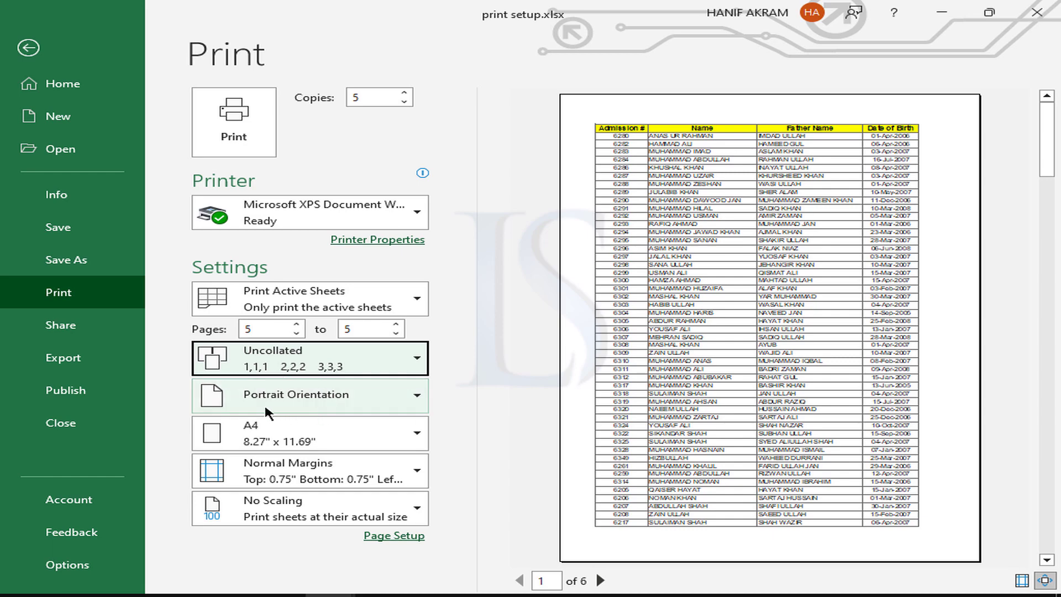
Step: Try Landscape Orientation for the printout and switch back to Portrait Orientation
click(354, 399)
click(357, 400)
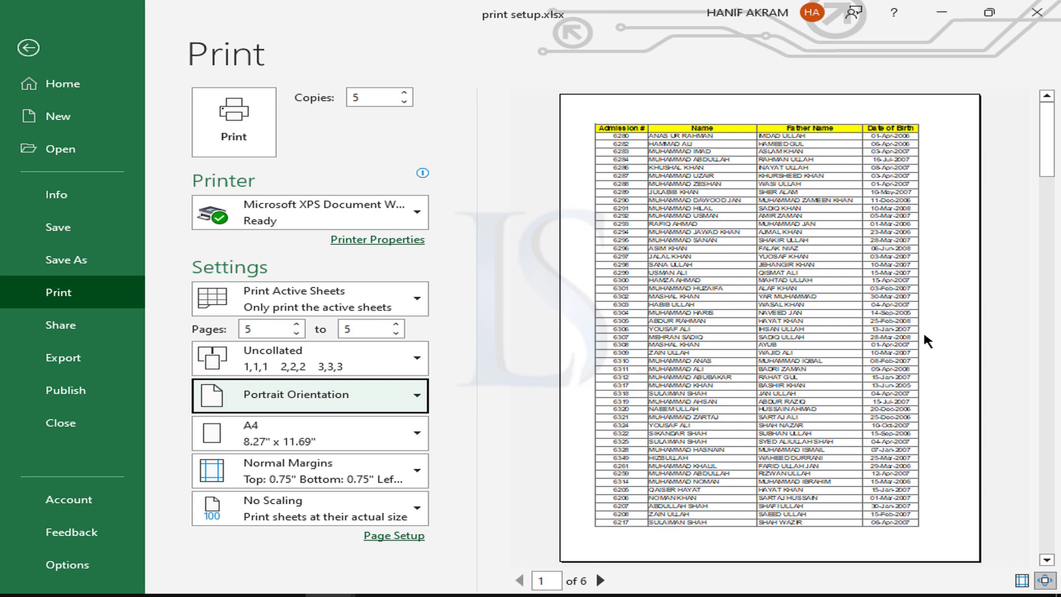
click(381, 405)
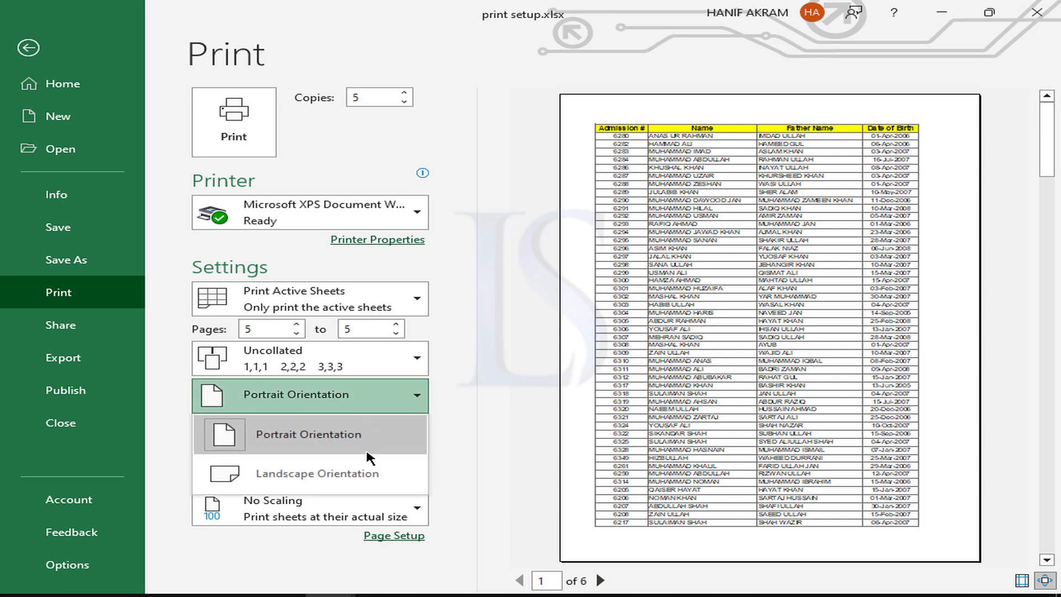
click(354, 479)
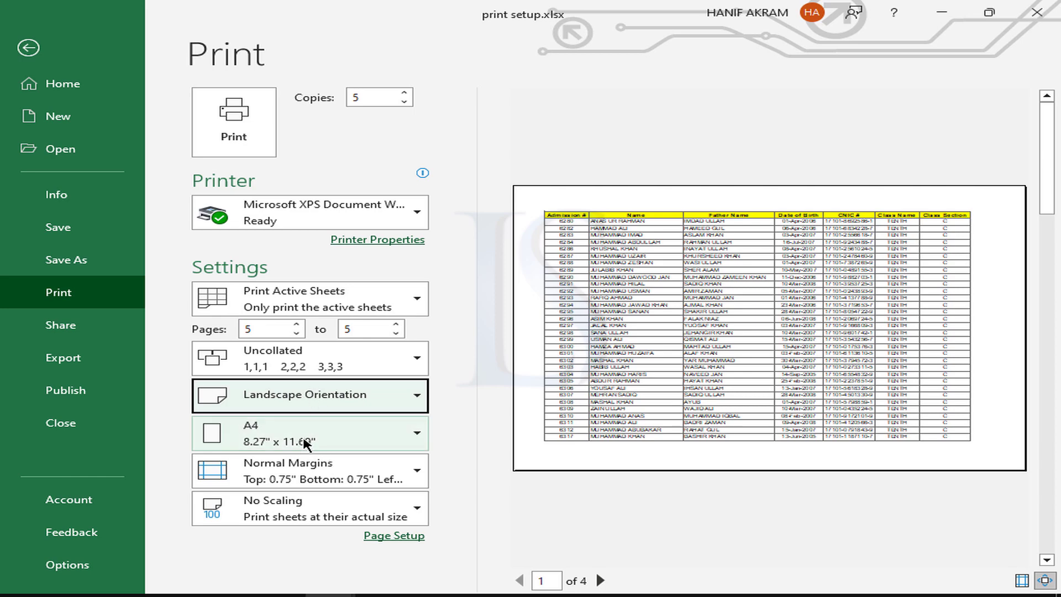
click(320, 398)
click(296, 441)
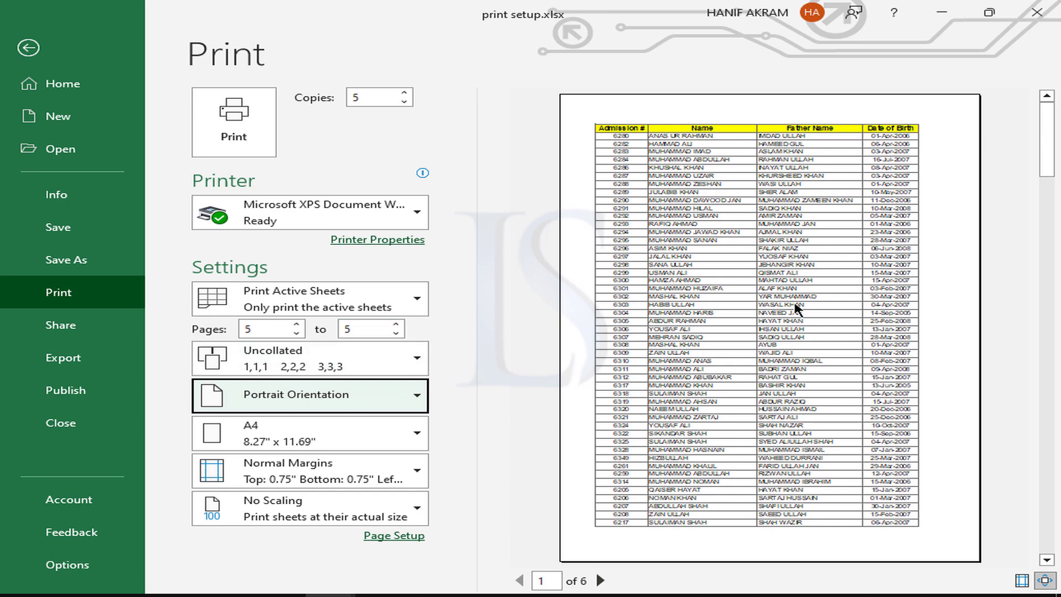
Step: Select A4 (8.27" x 11.69") as the paper size and look through the print preview
click(297, 439)
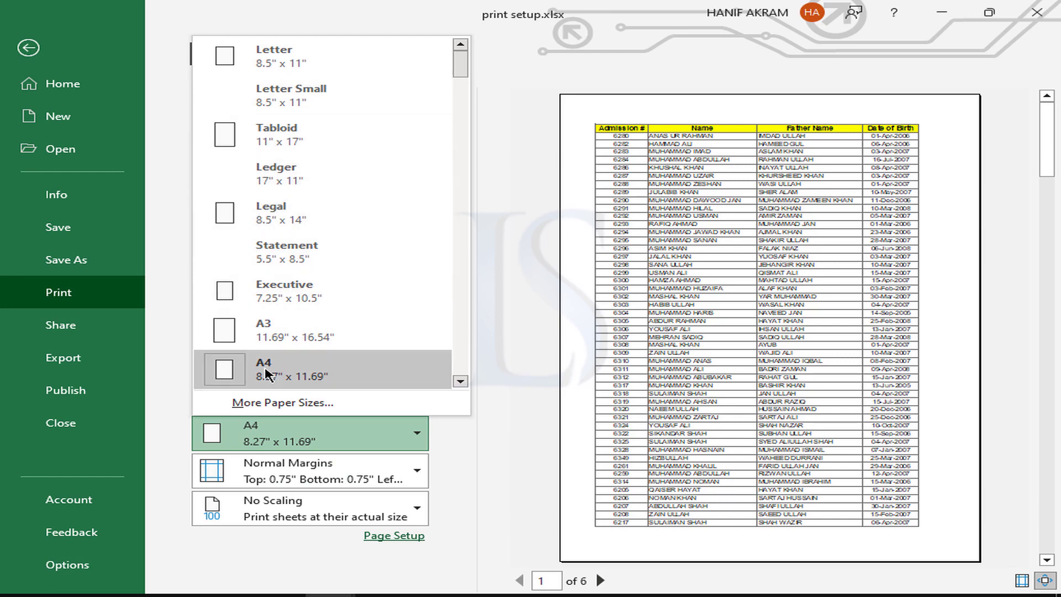
click(267, 370)
click(285, 444)
click(309, 439)
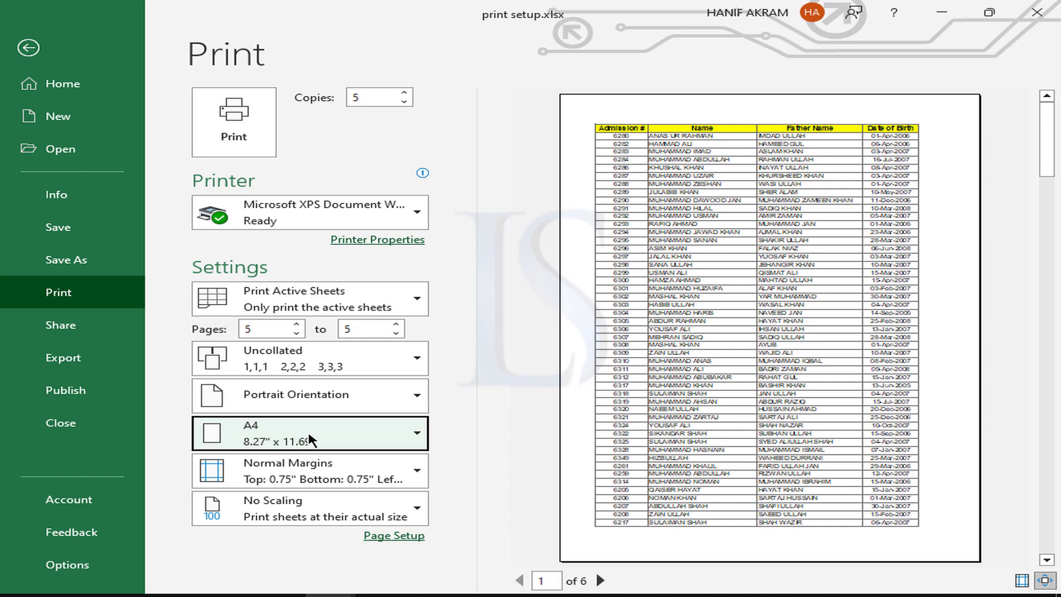
click(309, 439)
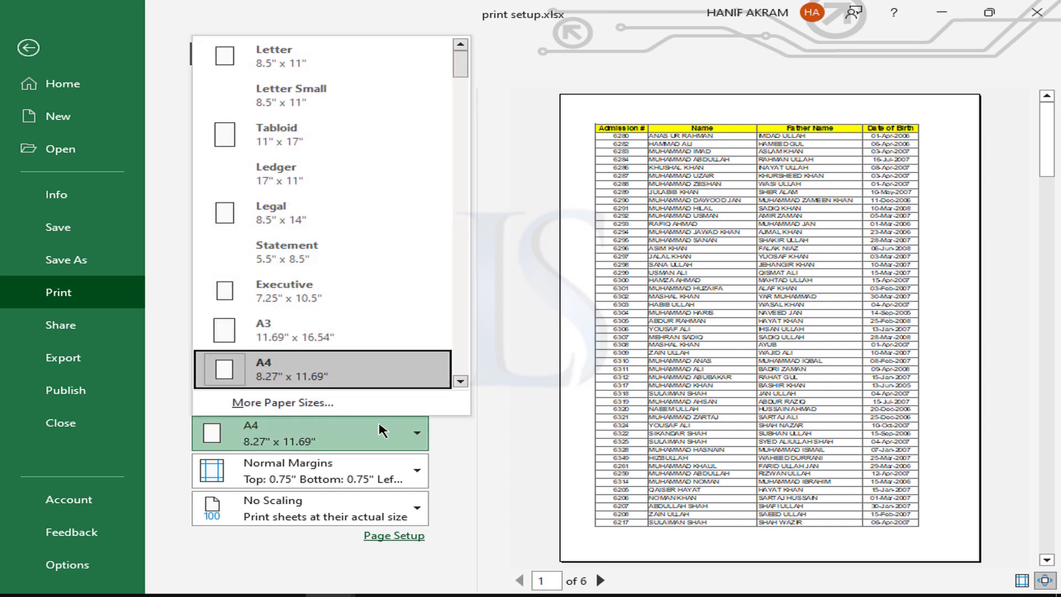
click(381, 437)
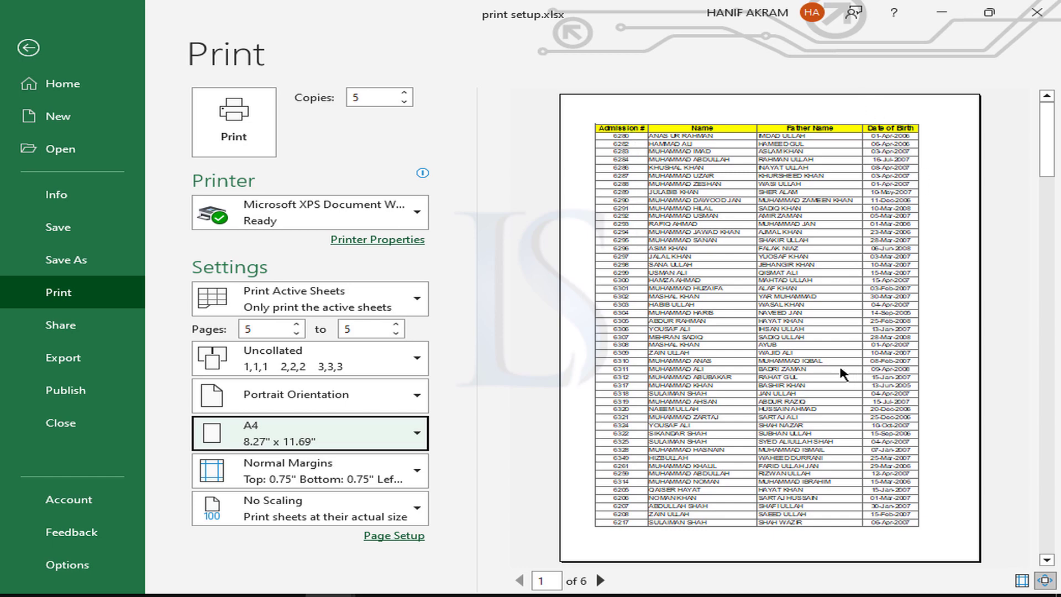
scroll(840, 374, down, 3)
scroll(839, 374, up, 3)
Step: Return to Sheet2, replace the range selection with cell A4 alone, and reopen the print settings
click(42, 43)
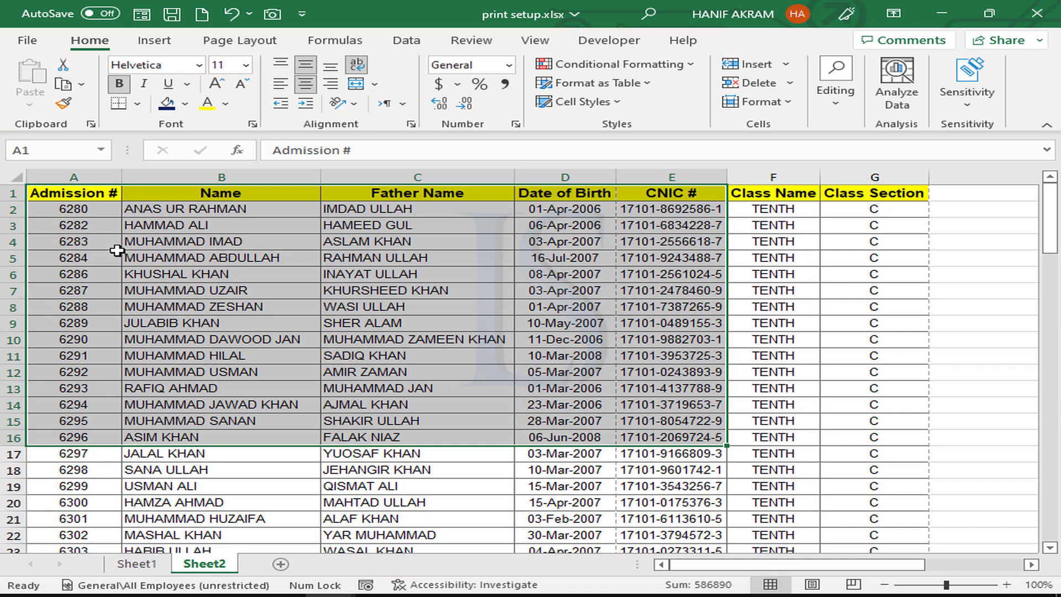
click(96, 235)
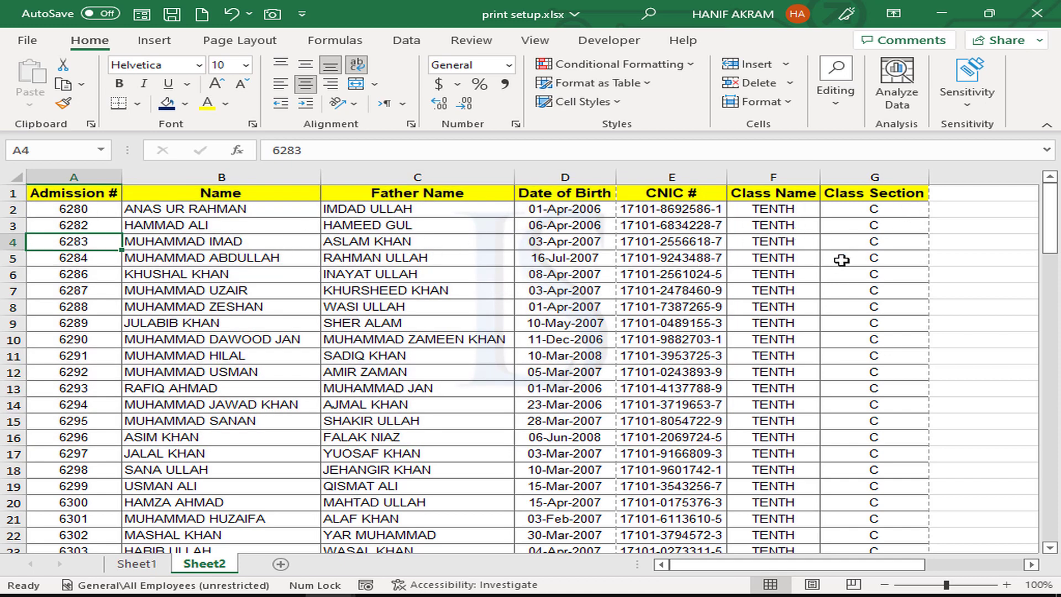
click(29, 41)
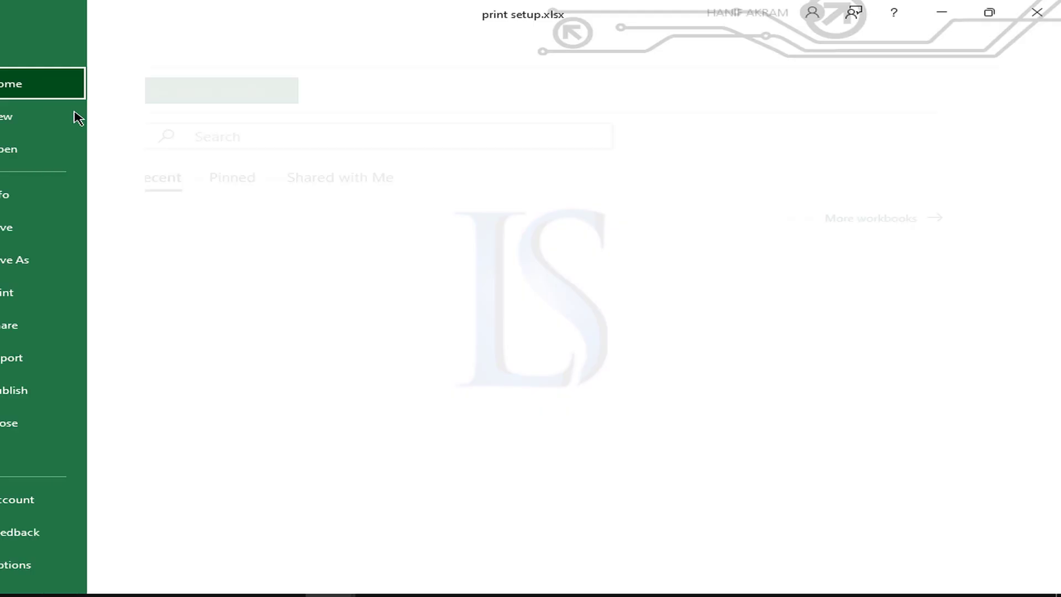
click(111, 293)
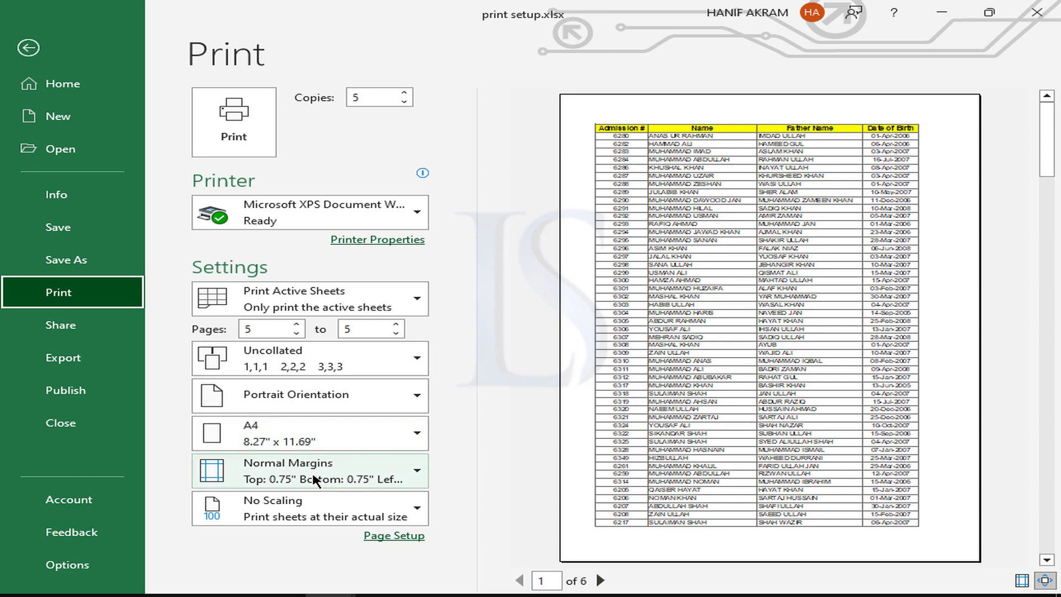
Step: Set custom page margins of 0.5" at the top and bottom and 0.2" at the left and right
click(302, 473)
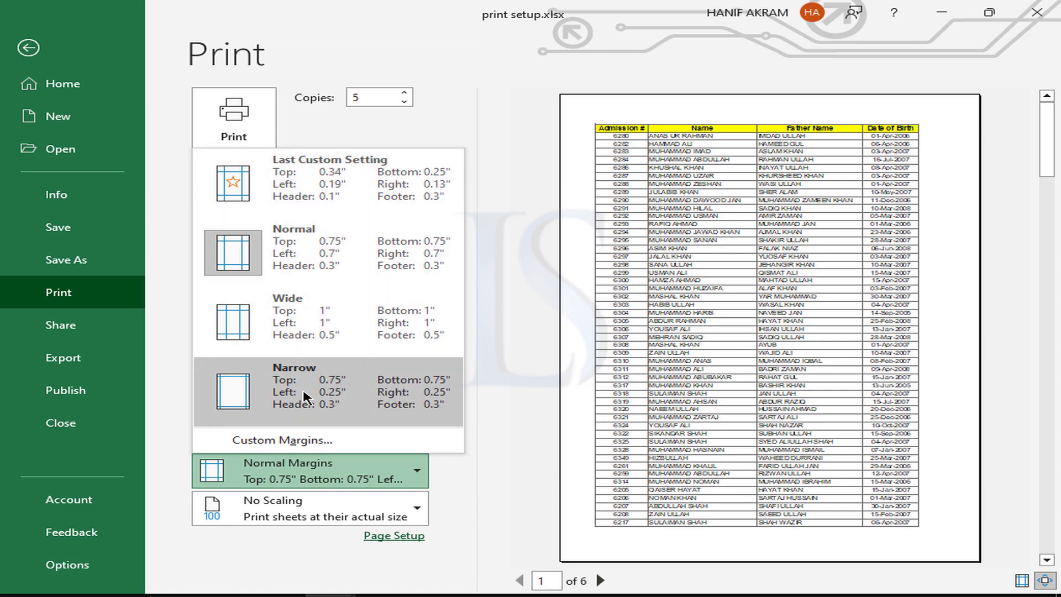
click(259, 441)
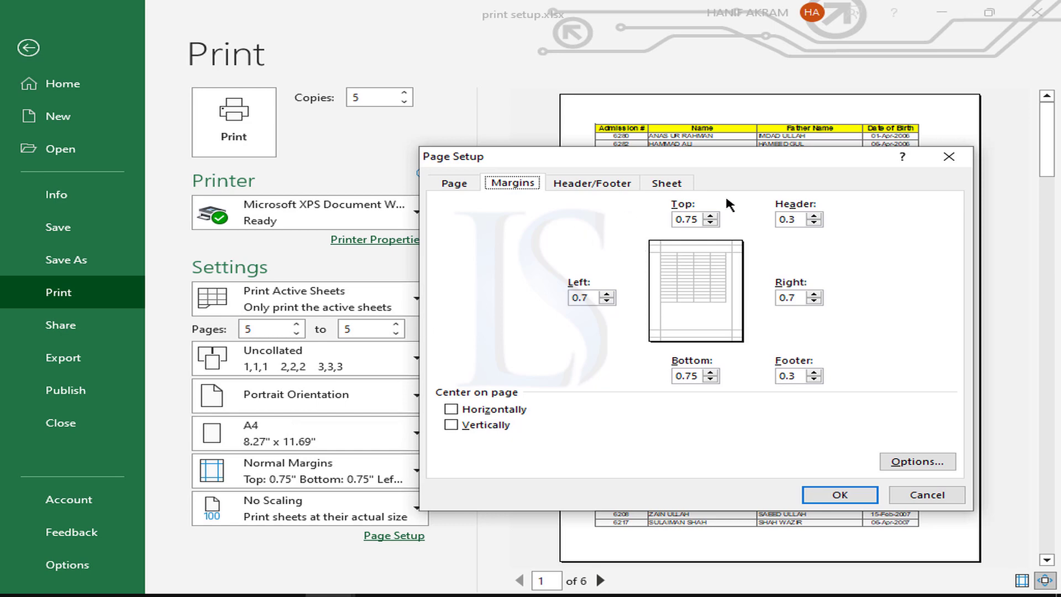
click(606, 300)
click(606, 300)
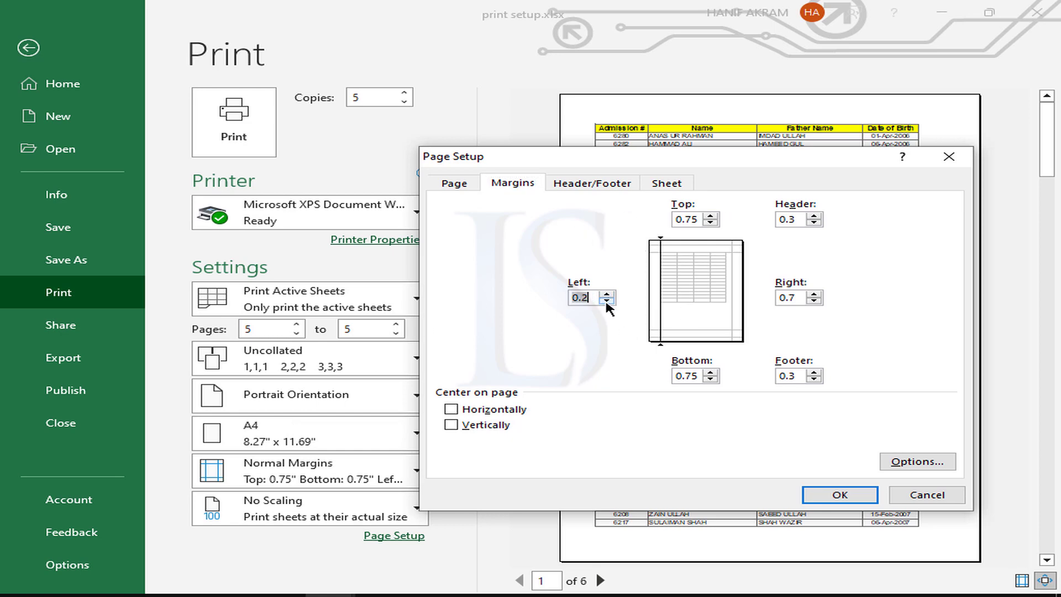
click(813, 301)
click(813, 301)
click(710, 379)
click(846, 495)
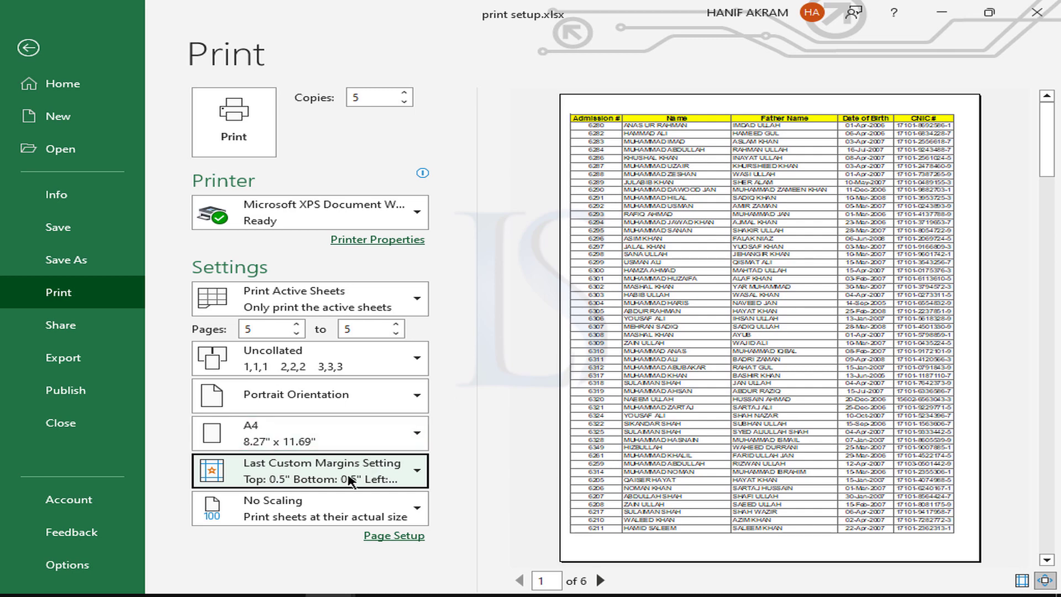
click(351, 476)
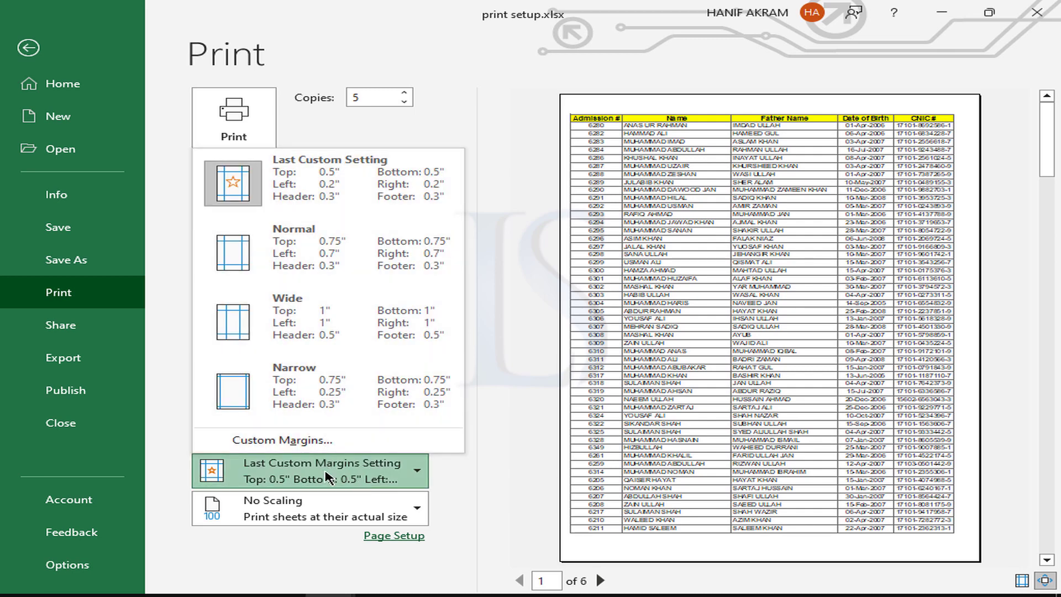
click(327, 476)
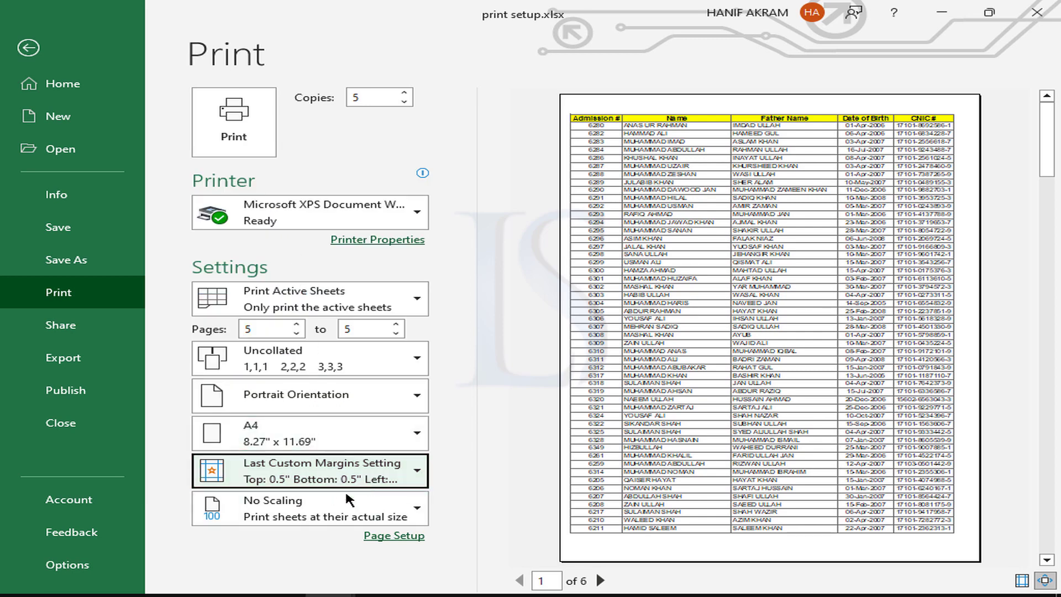
Step: Select No Scaling and review the other available print scaling options
click(361, 509)
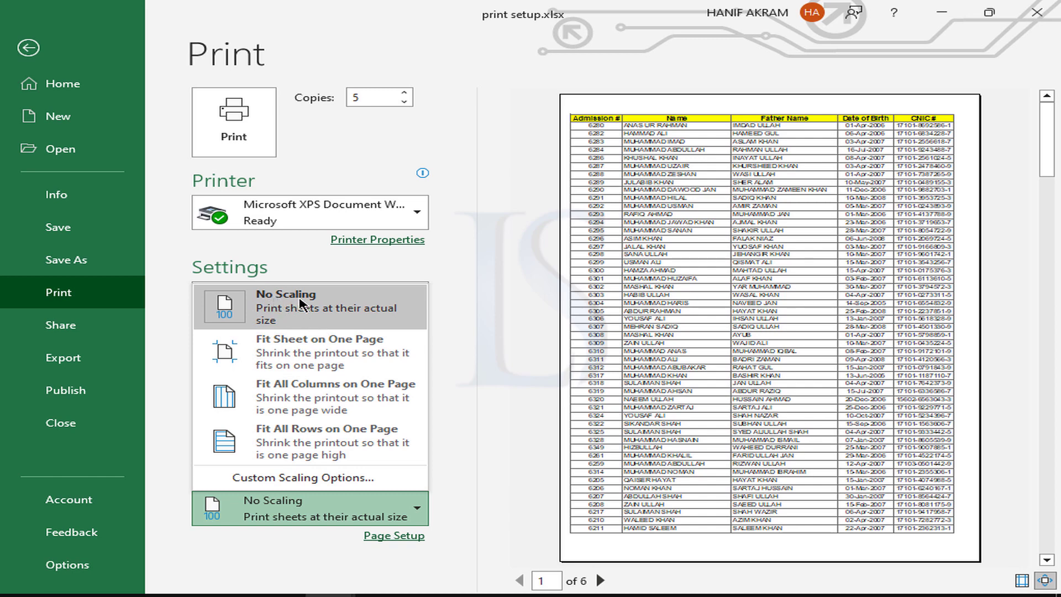
click(291, 303)
click(335, 513)
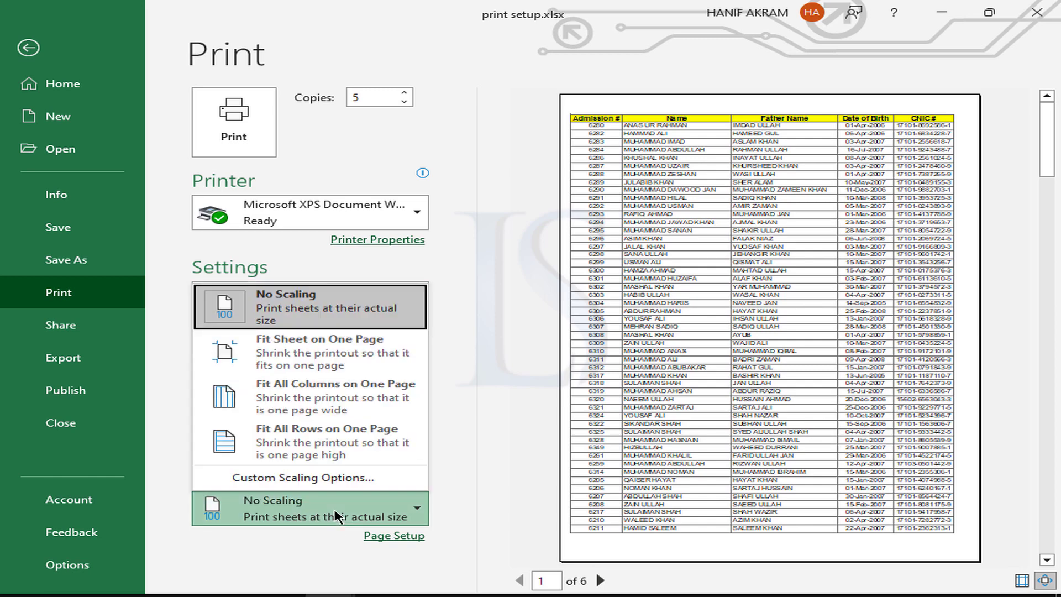
click(336, 513)
click(335, 512)
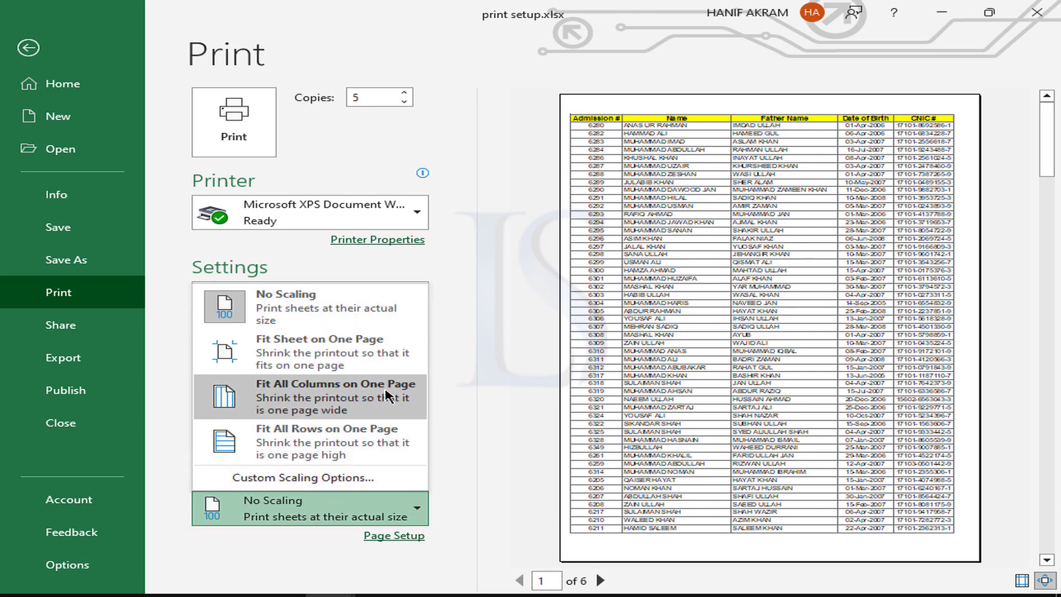
click(355, 512)
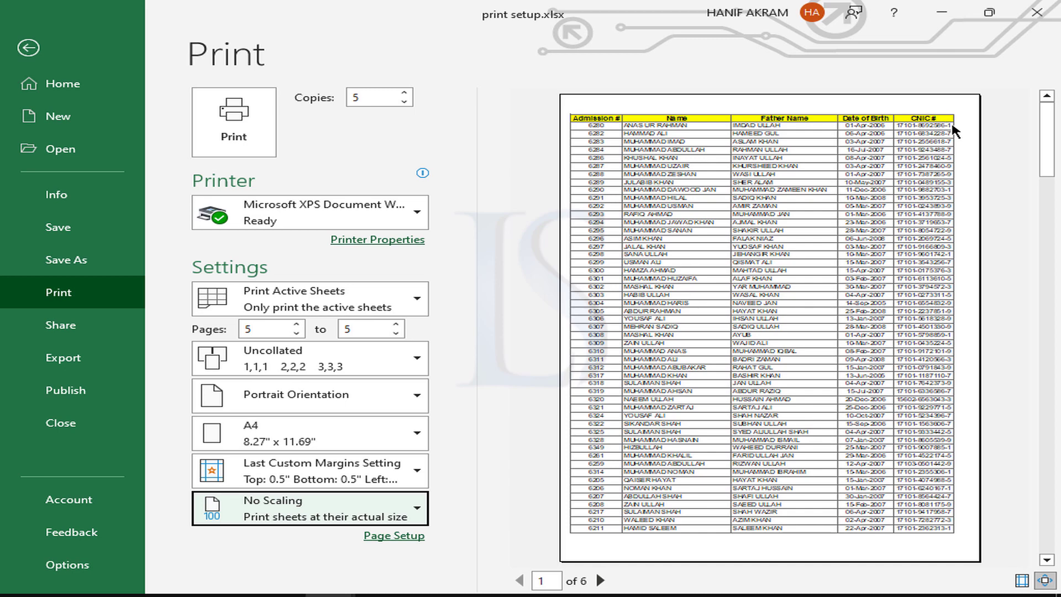
Step: Set the print scaling to Fit All Columns on One Page
click(305, 477)
click(292, 511)
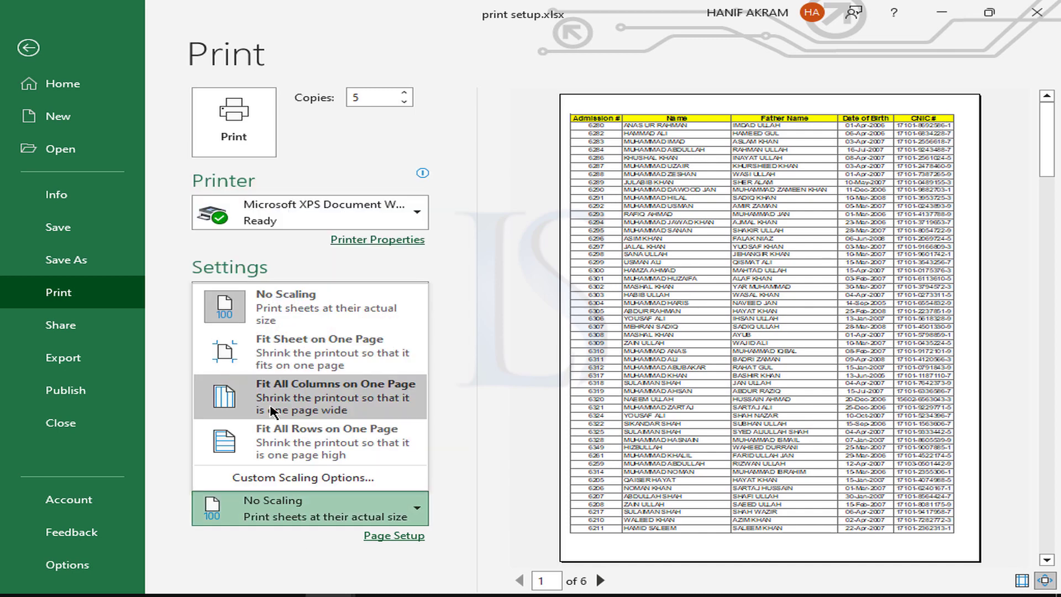
click(326, 401)
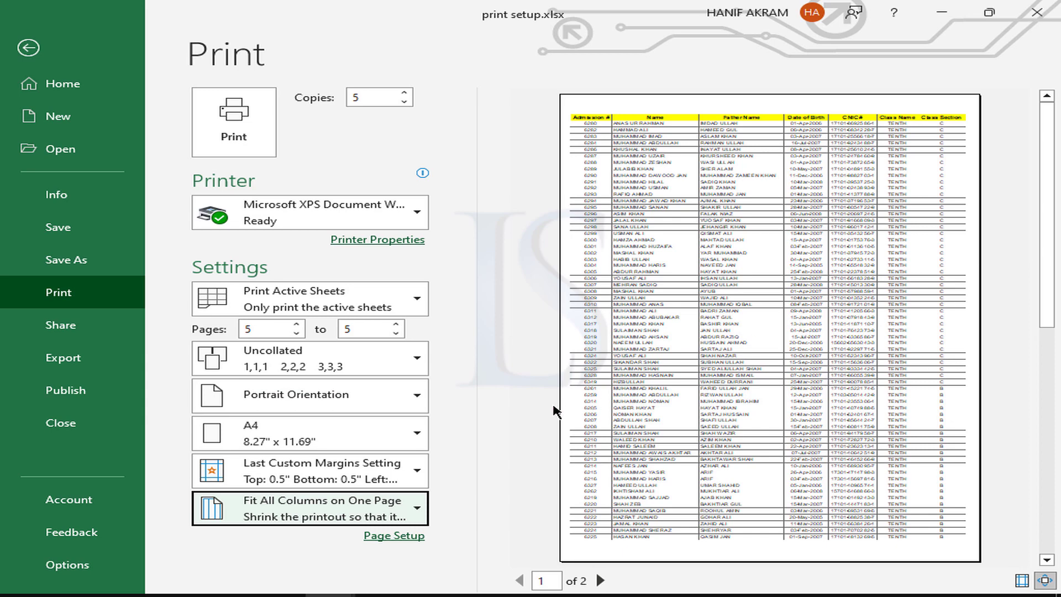
click(275, 517)
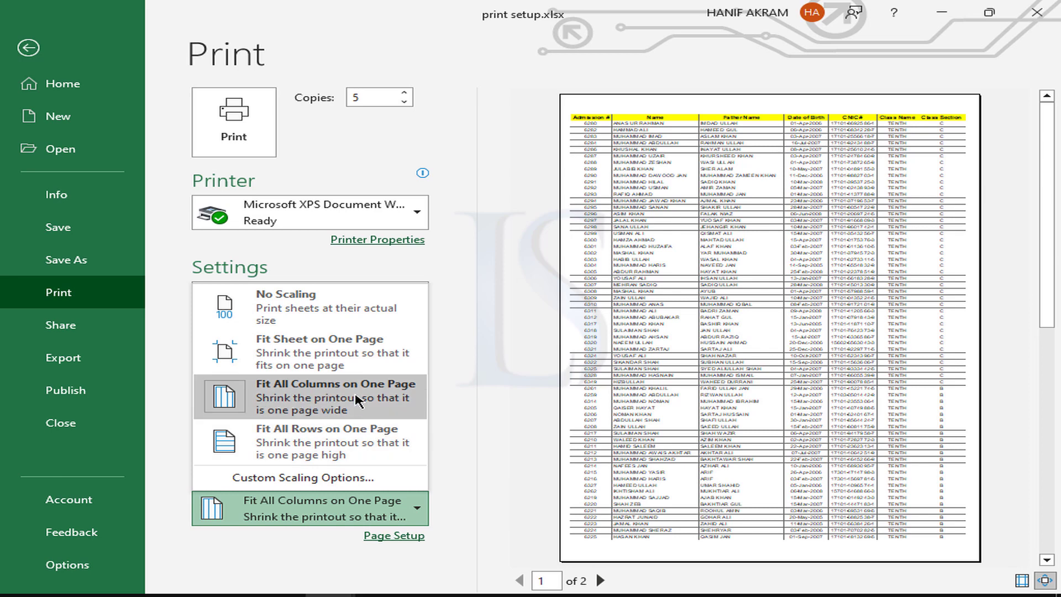
click(767, 258)
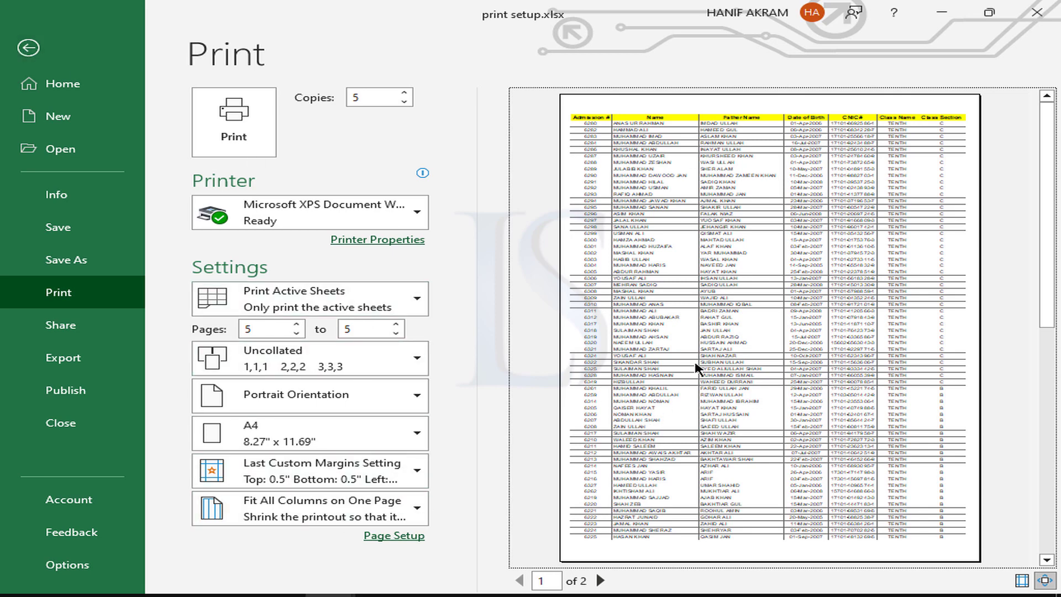
Step: Look through the pages of the print preview to check the column headings, and return to the worksheet
scroll(697, 364, down, 1)
scroll(697, 363, up, 1)
scroll(710, 316, down, 3)
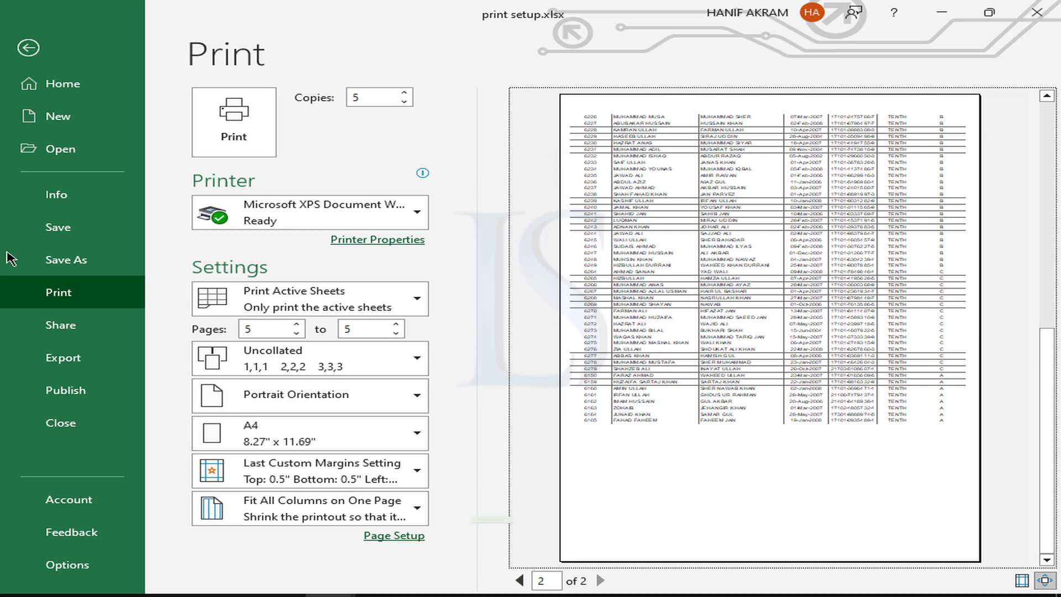
click(29, 48)
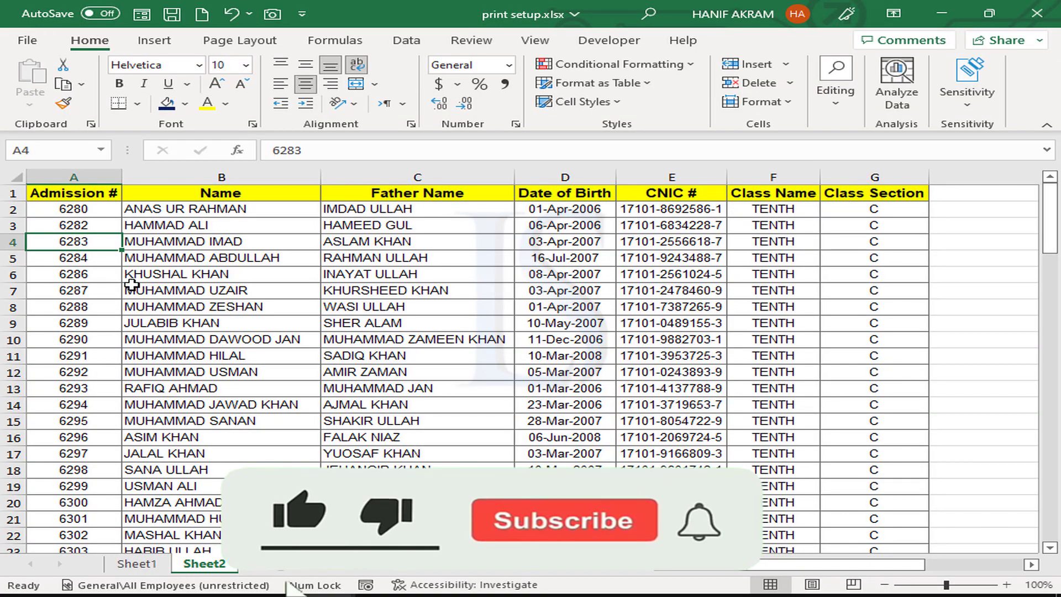
Step: Set row 1 of Sheet2 as the print title row to repeat at the top of every page
click(220, 44)
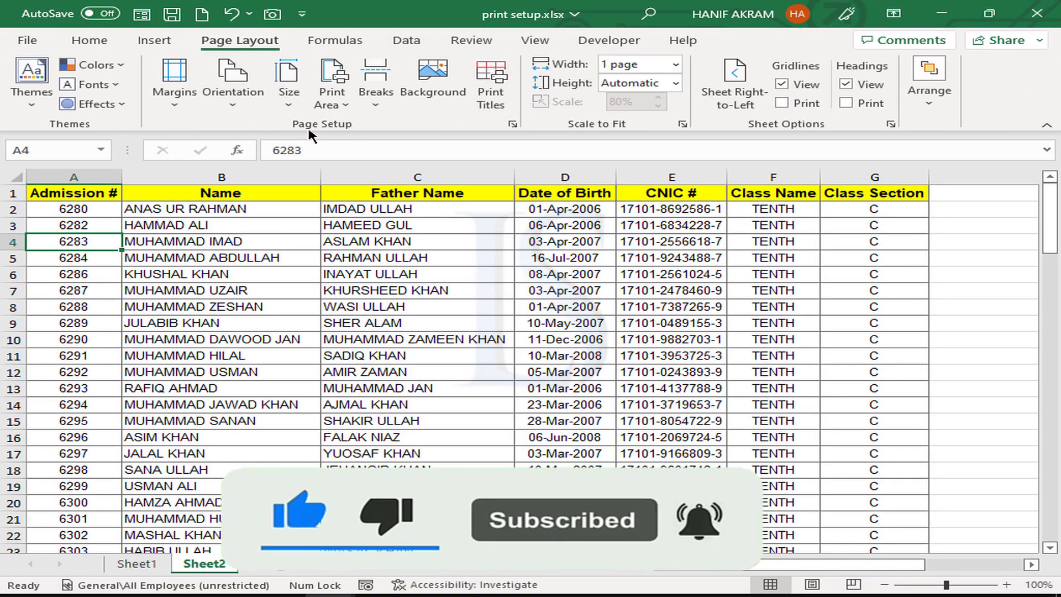
click(491, 105)
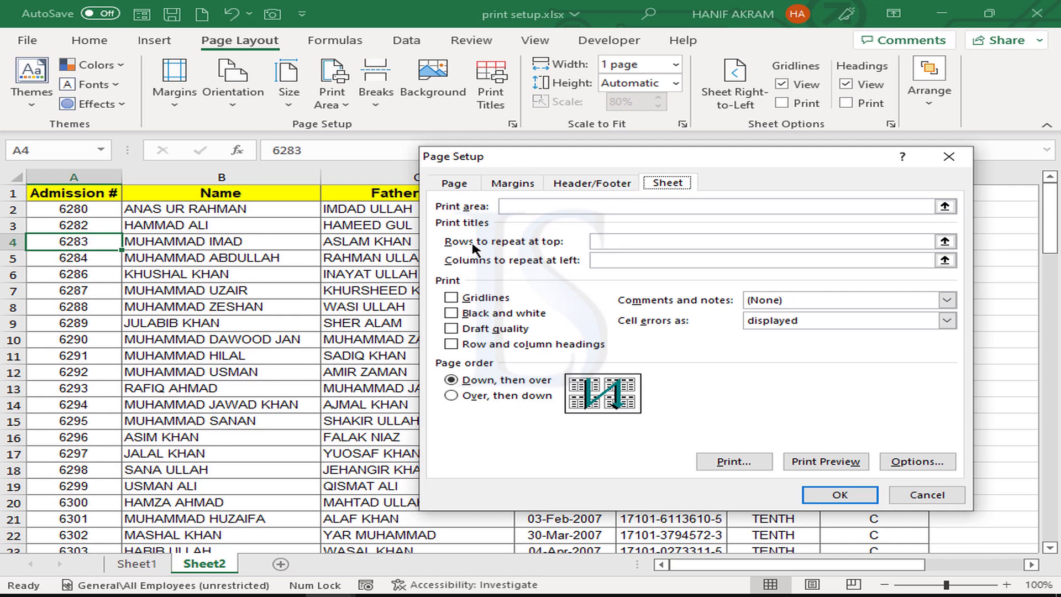
click(602, 241)
click(602, 241)
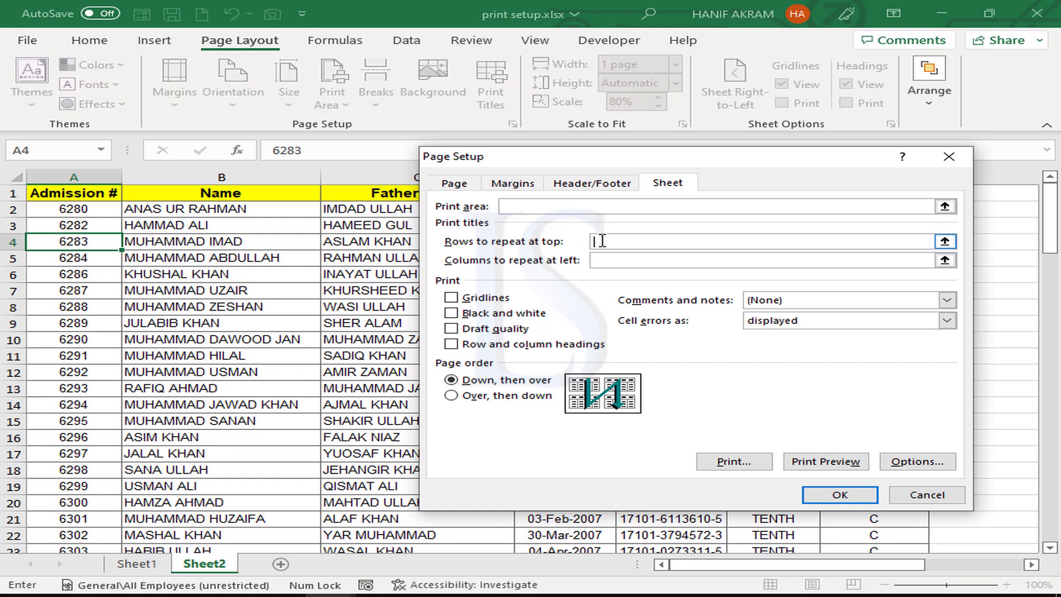
click(10, 192)
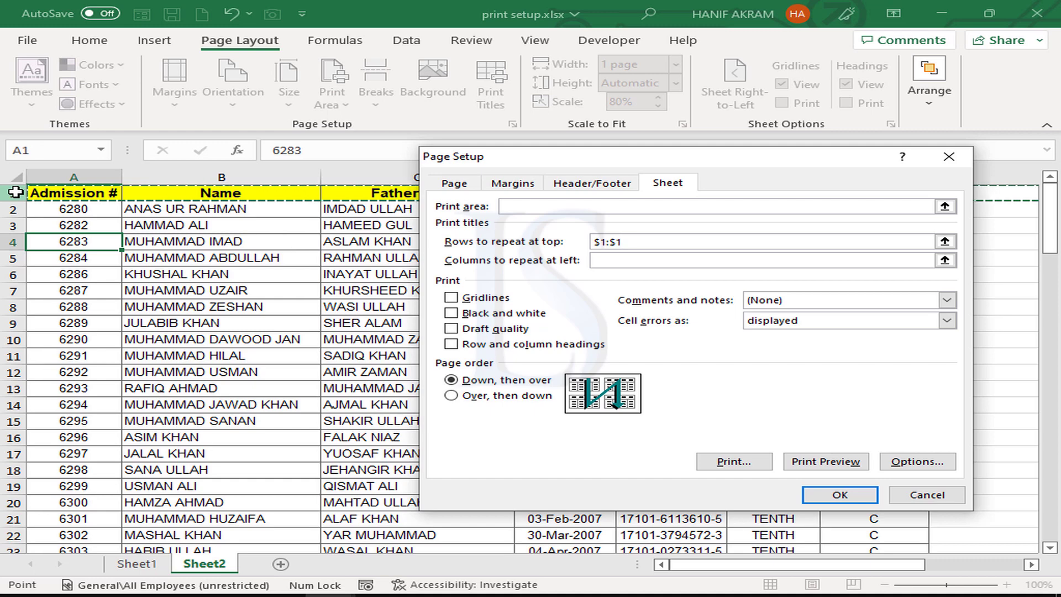
click(839, 495)
Step: Preview the printed pages to check the repeated heading row, and return to the worksheet
click(26, 40)
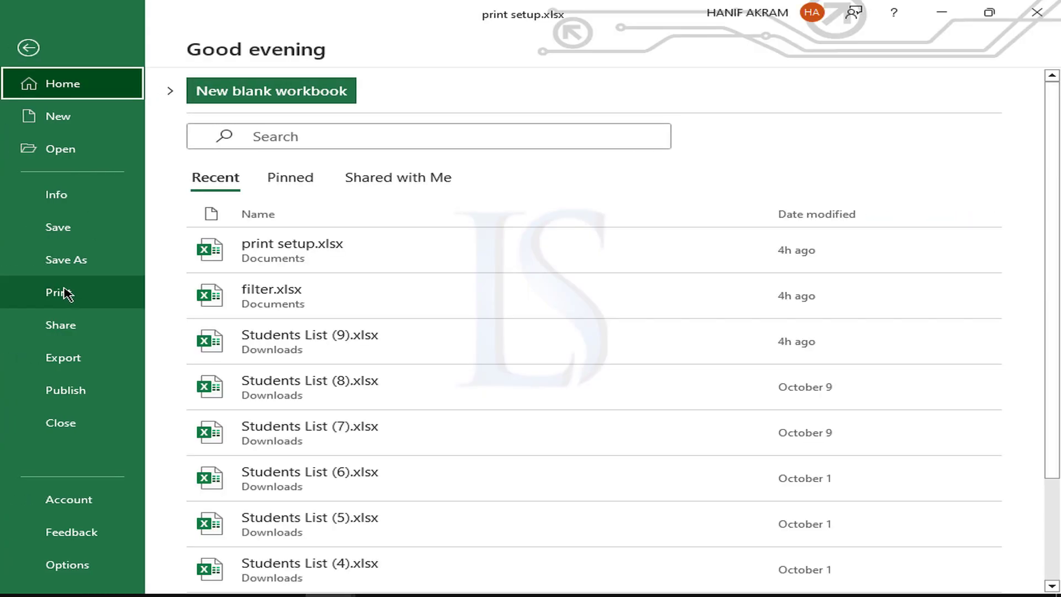
click(65, 293)
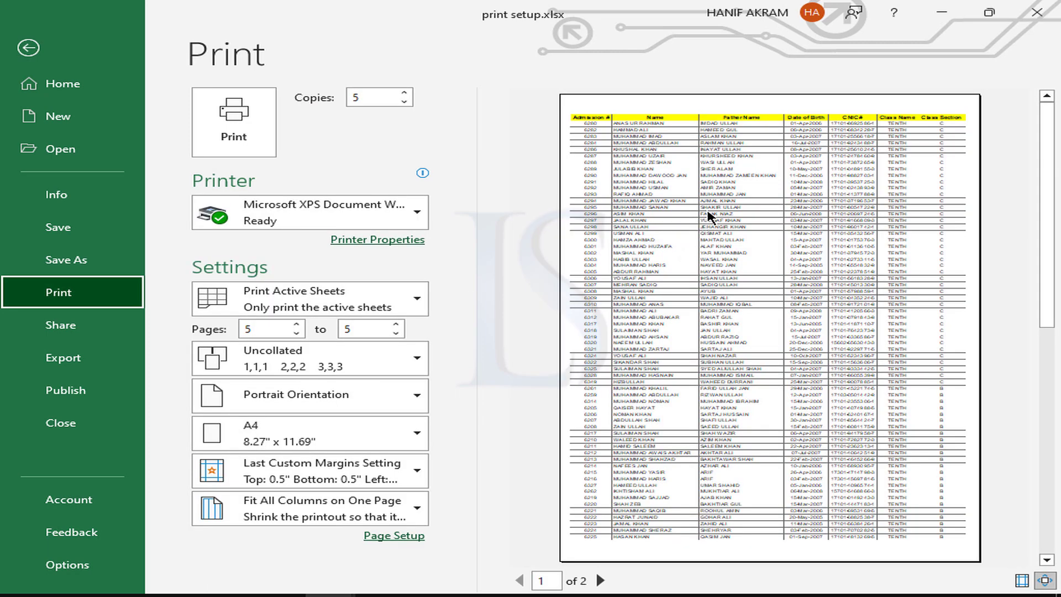
scroll(779, 315, down, 1)
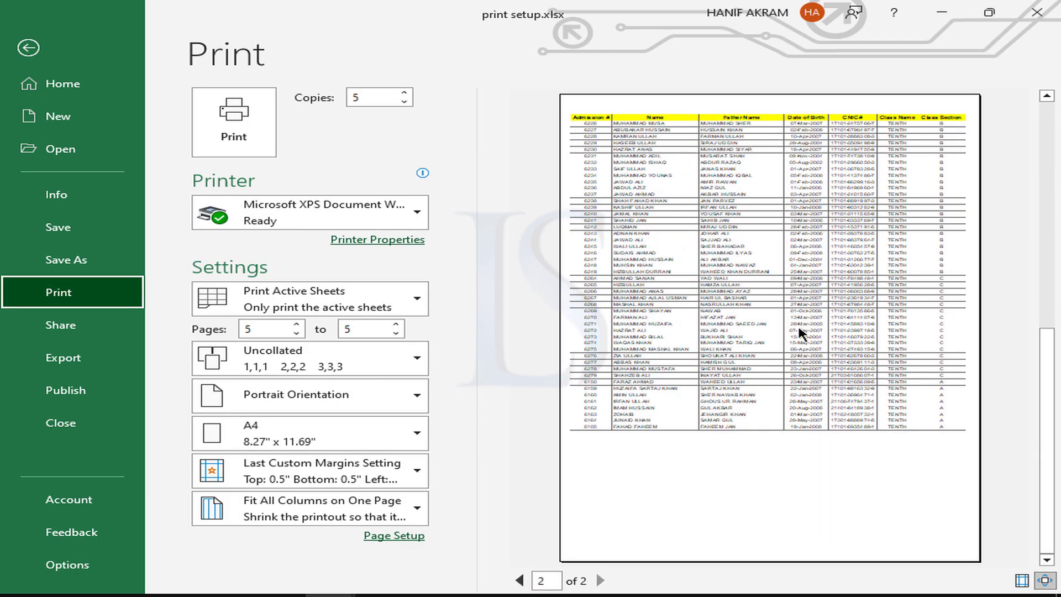
click(28, 47)
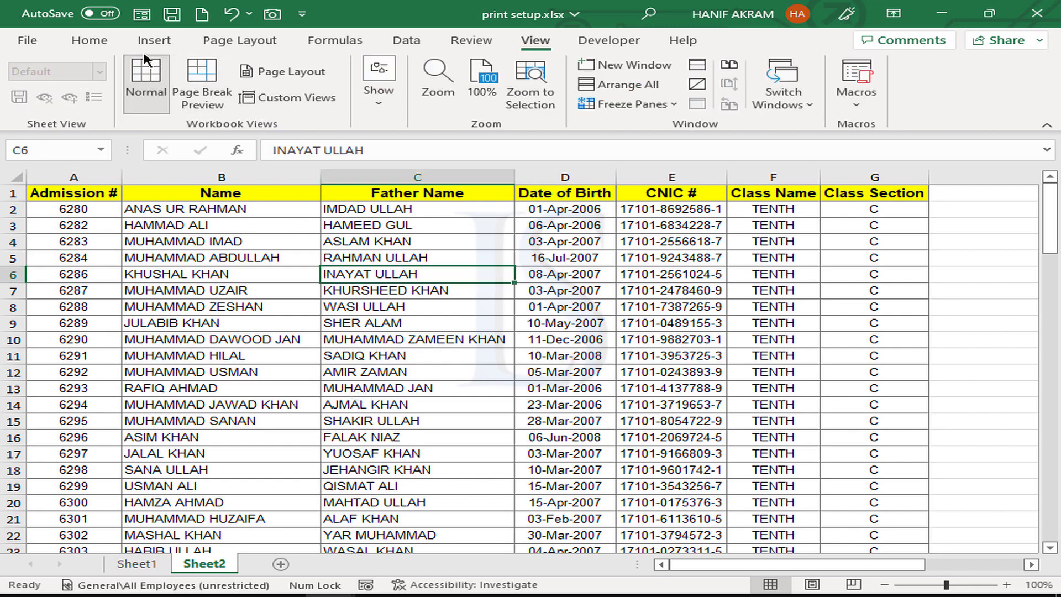
Step: Add a page number to the center section of the sheet's header and leave header editing
click(158, 48)
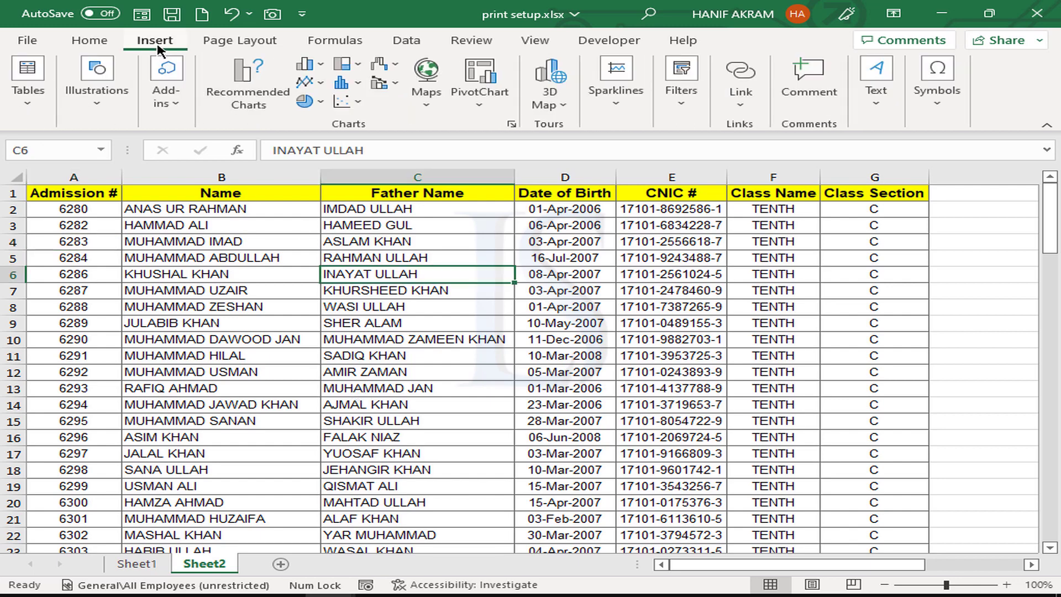
click(875, 105)
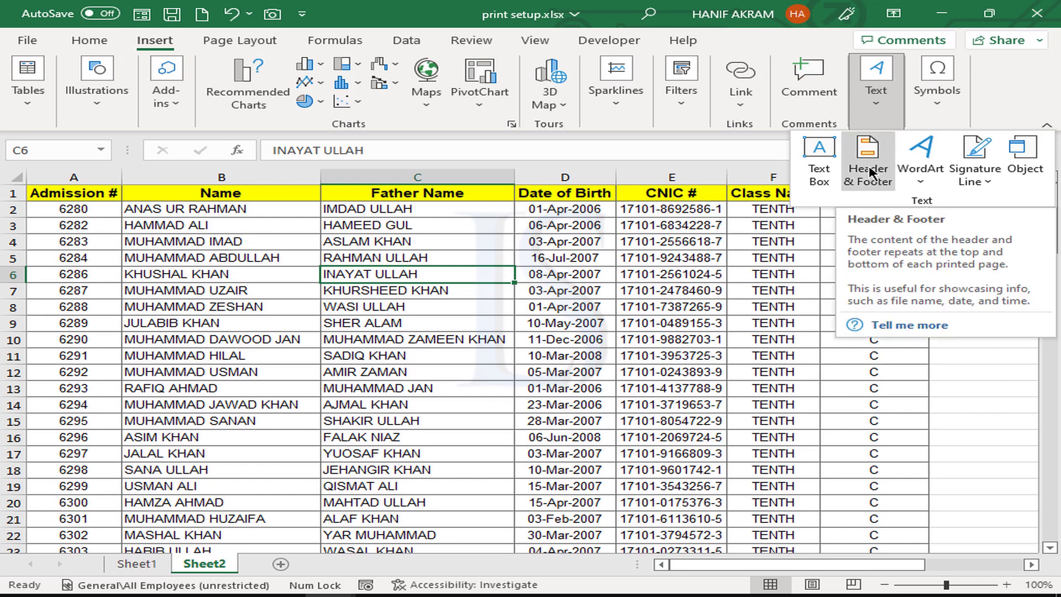
click(874, 185)
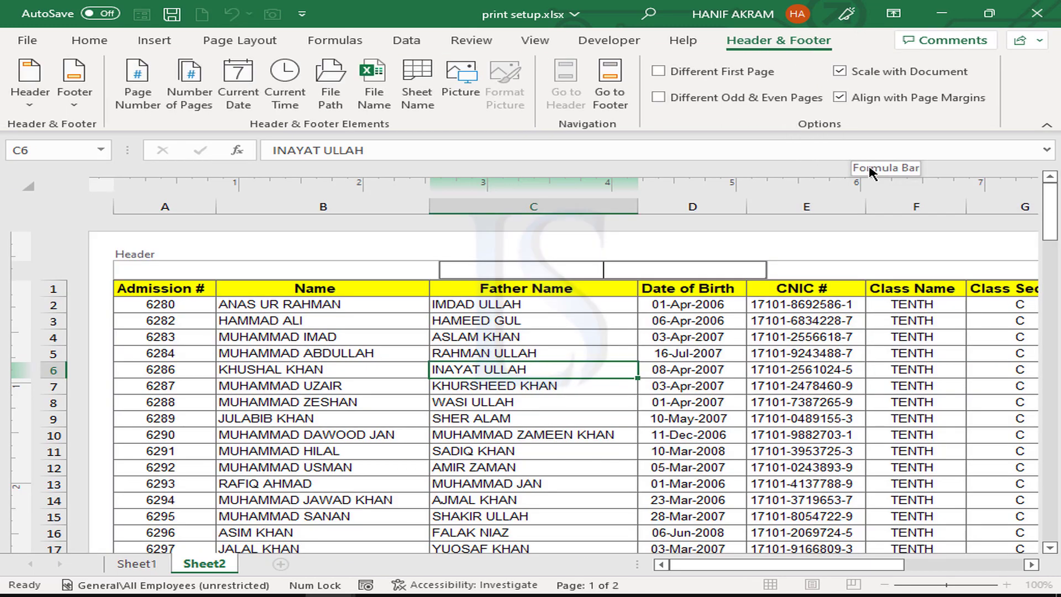
click(550, 271)
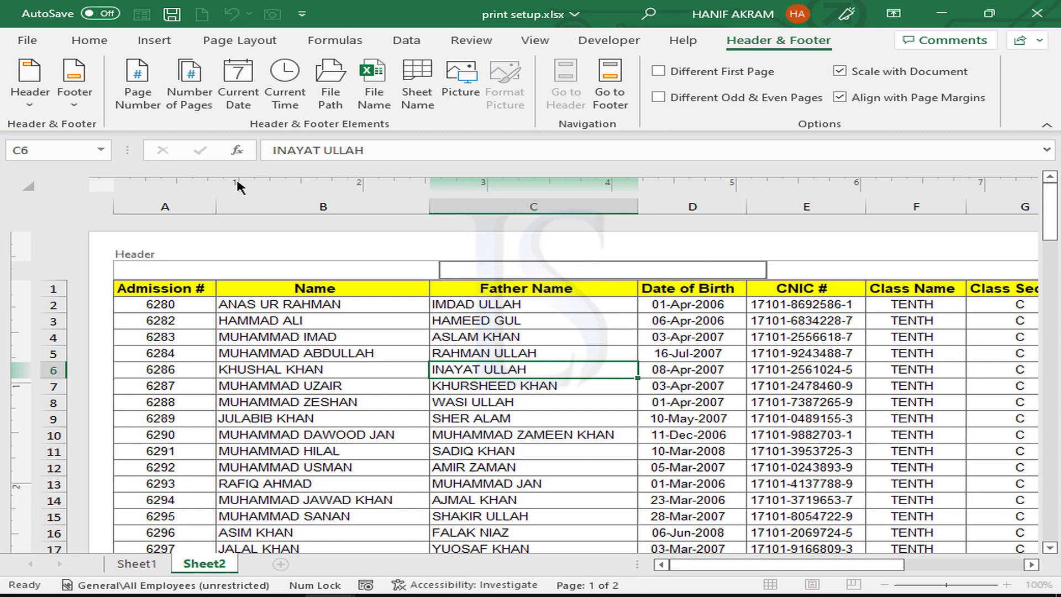
click(134, 82)
click(581, 394)
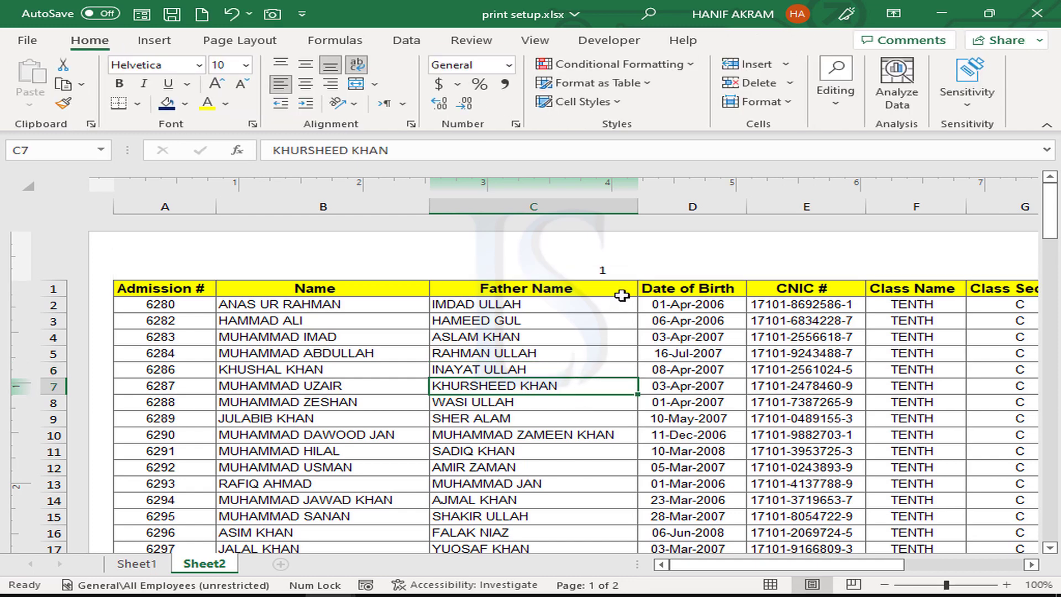
Step: Examine the header page numbers on both pages, first in the sheet and again in an enlarged print preview
scroll(608, 358, down, 13)
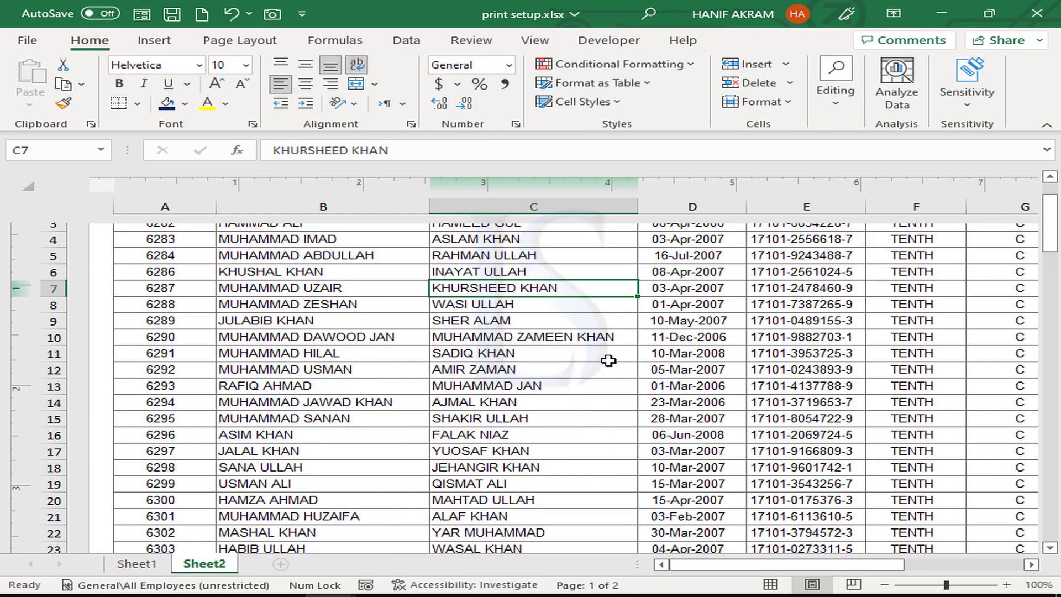
scroll(608, 358, down, 9)
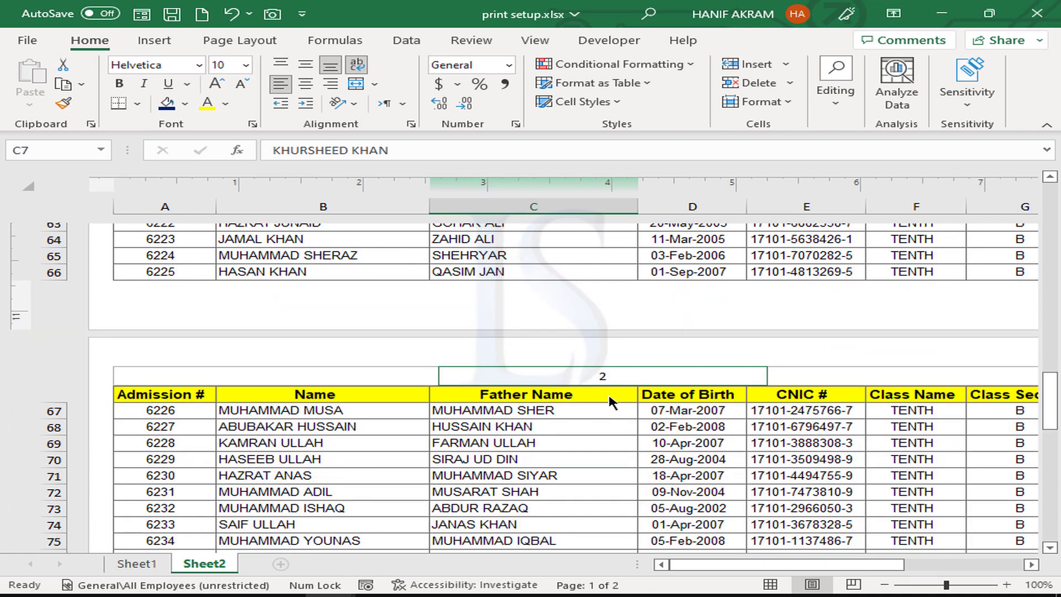
click(28, 41)
click(66, 293)
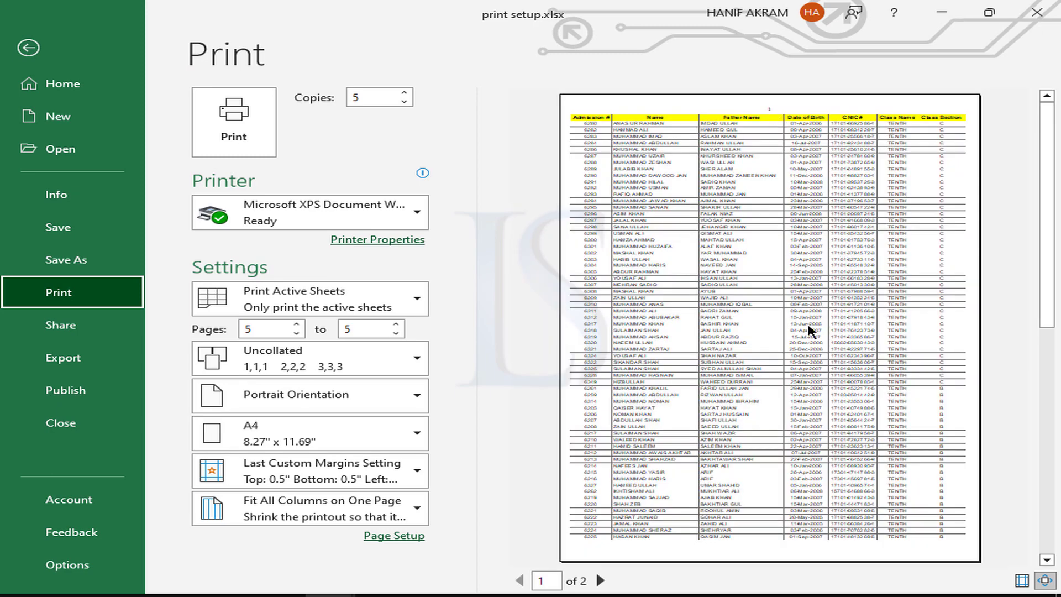
scroll(809, 331, down, 3)
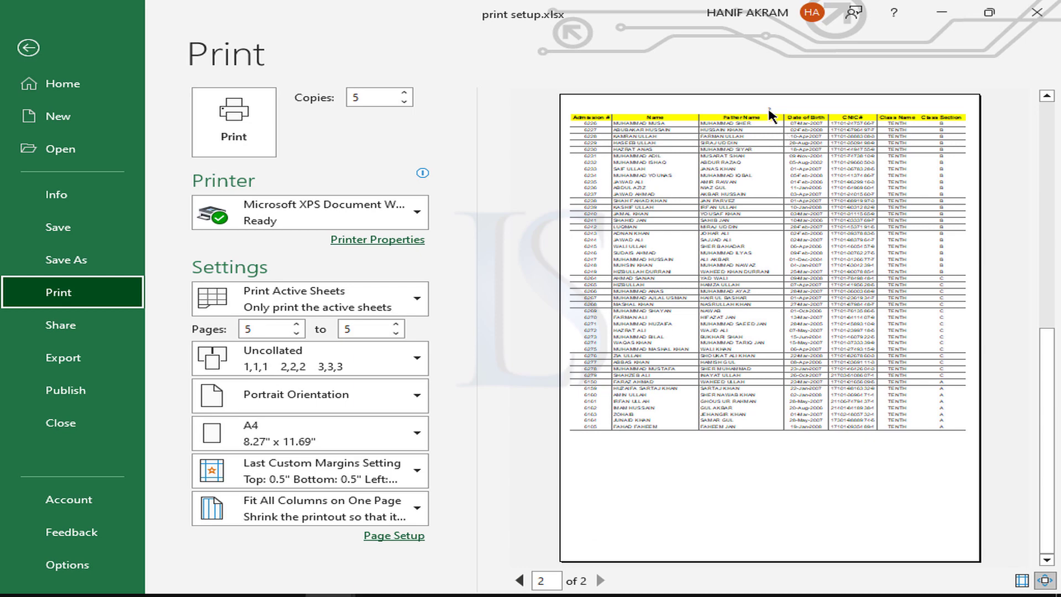
click(1045, 583)
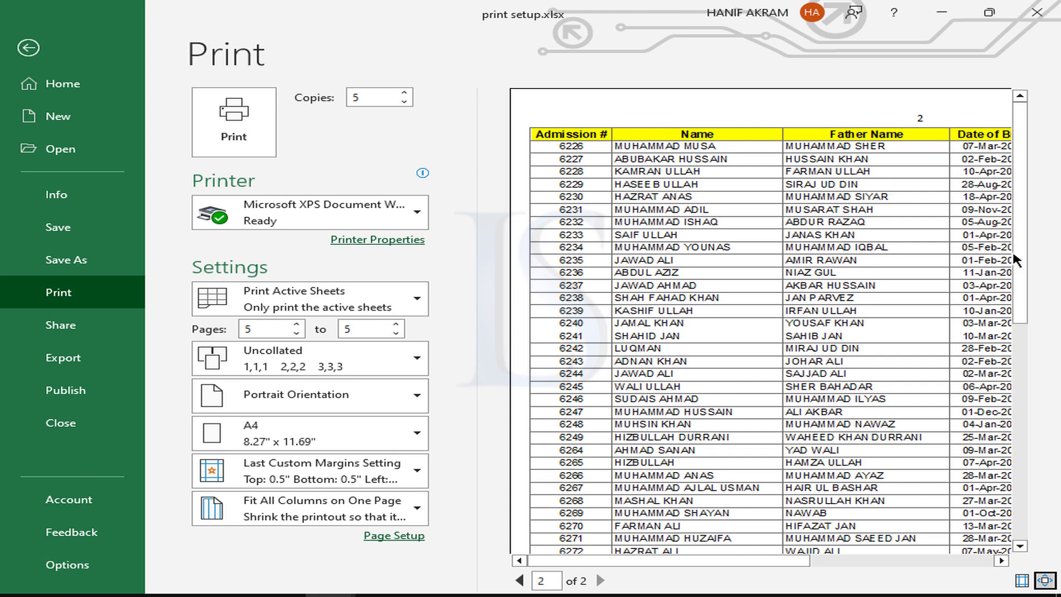
click(520, 581)
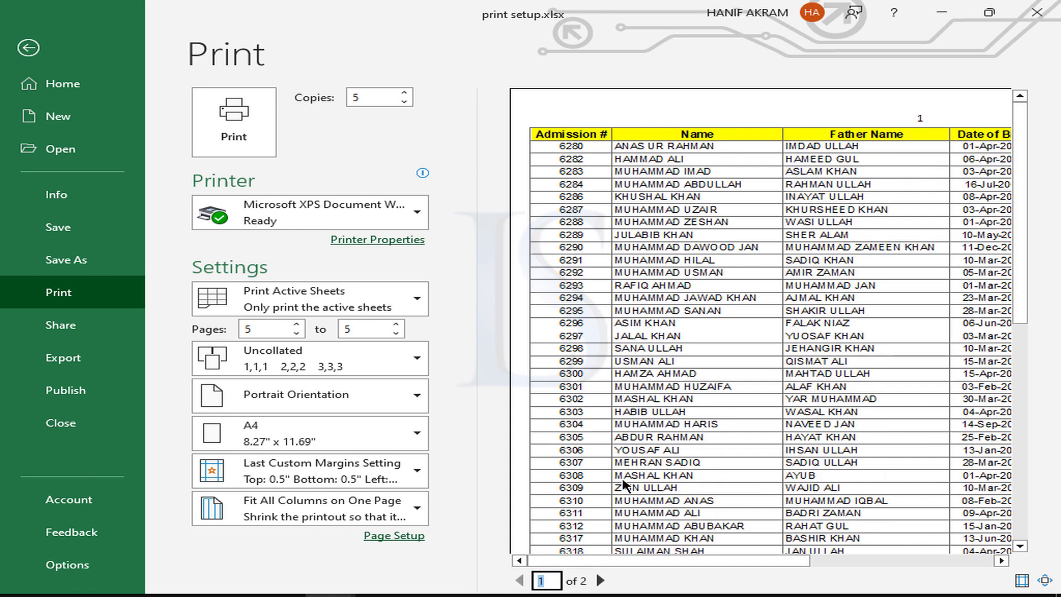